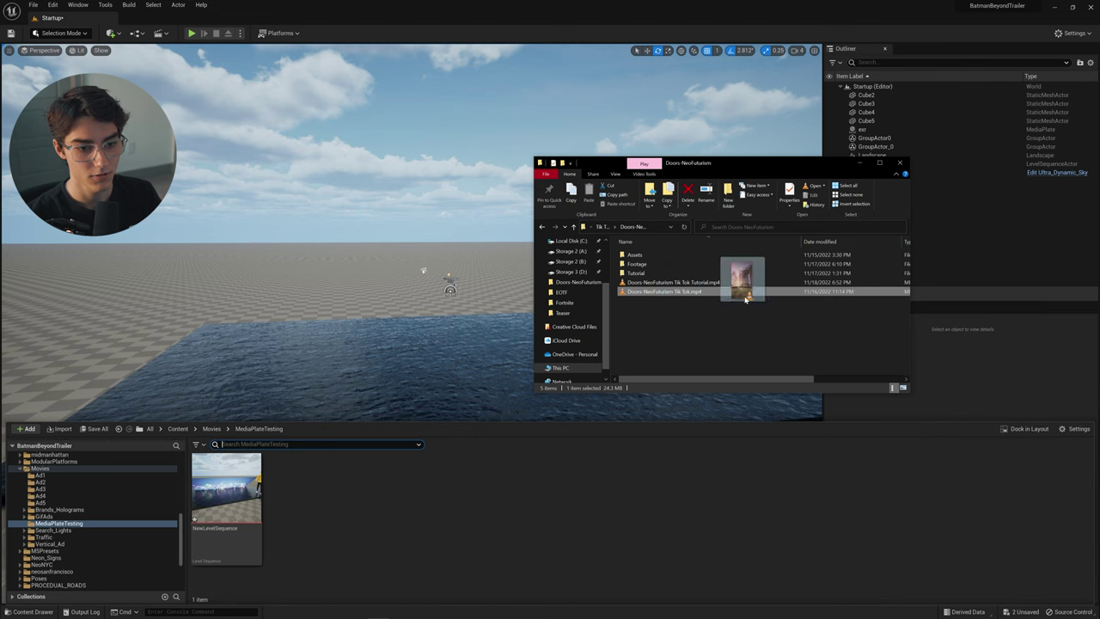
Import Doors-NeoFuturism Tik Tok.mp4 into the MediaPlateTesting folder and place it in the level above the water as a media plate
drag(557, 511, 555, 508)
click(447, 388)
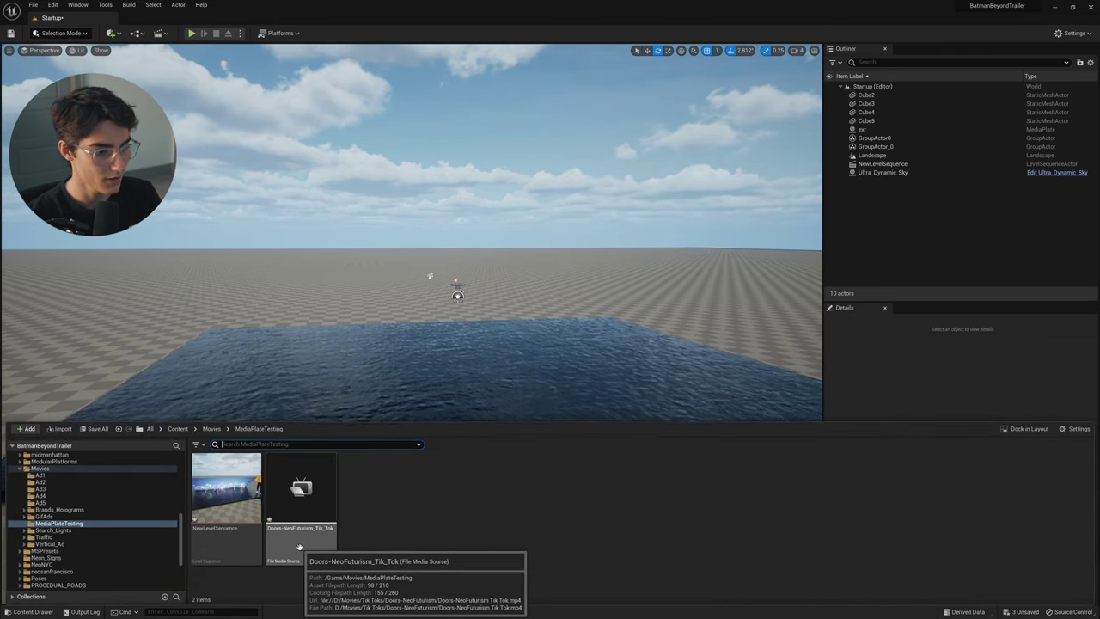
drag(301, 491, 437, 347)
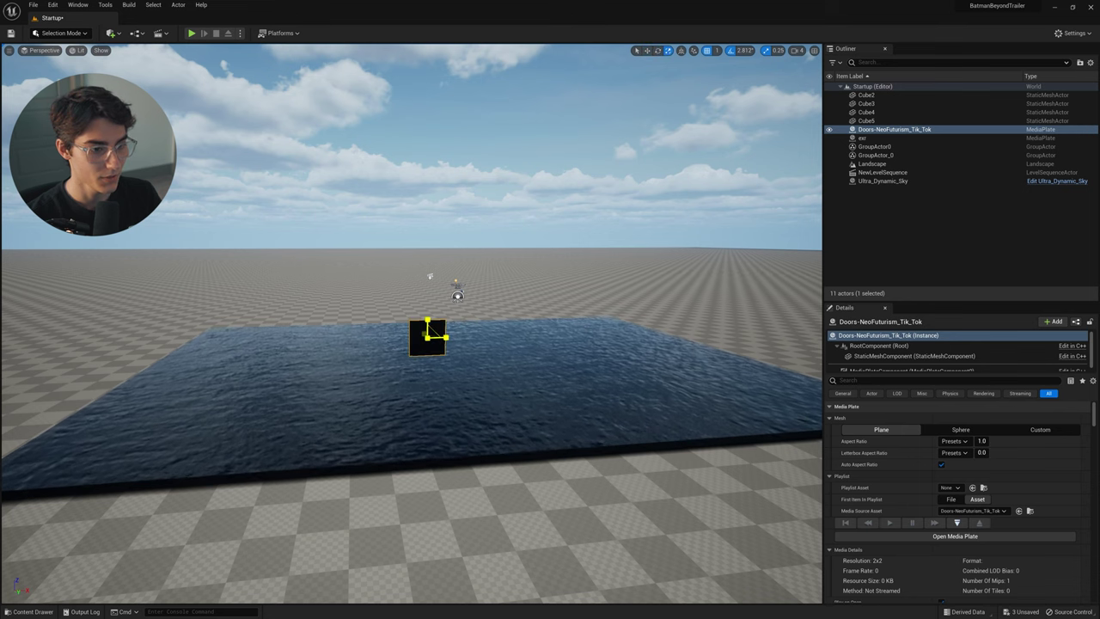
Scale up the Doors-NeoFuturism_Tik_Tok media plate uniformly above the water
drag(431, 282, 431, 279)
mouse_move(464, 346)
right_down()
mouse_move(462, 328)
mouse_move(464, 346)
right_up()
key(w)
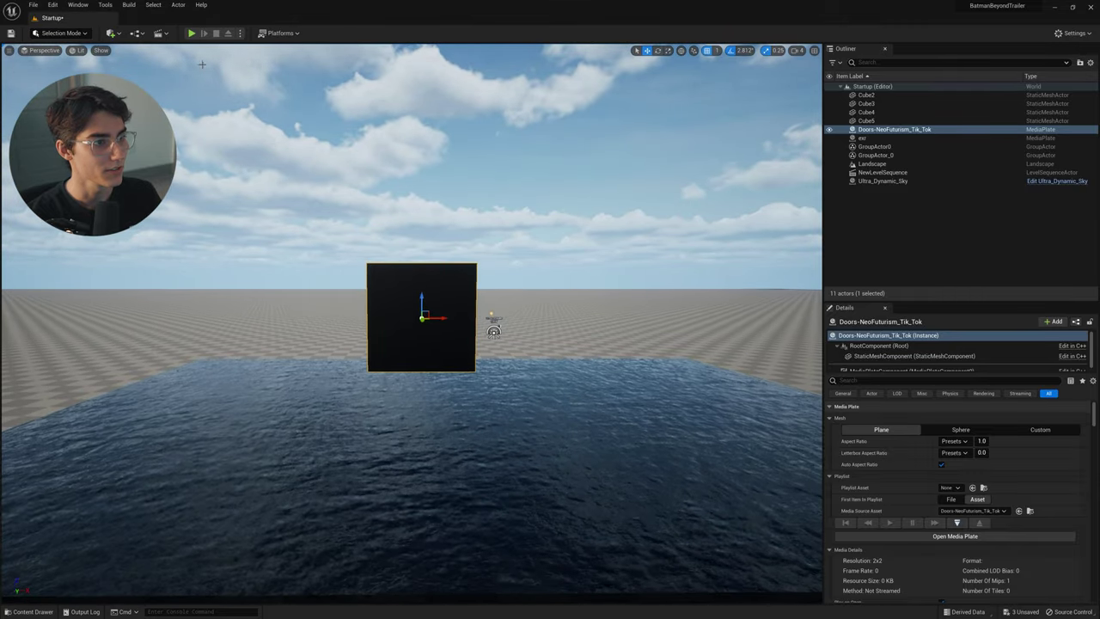
Play the level and move around the media plate to watch the video on it
click(191, 33)
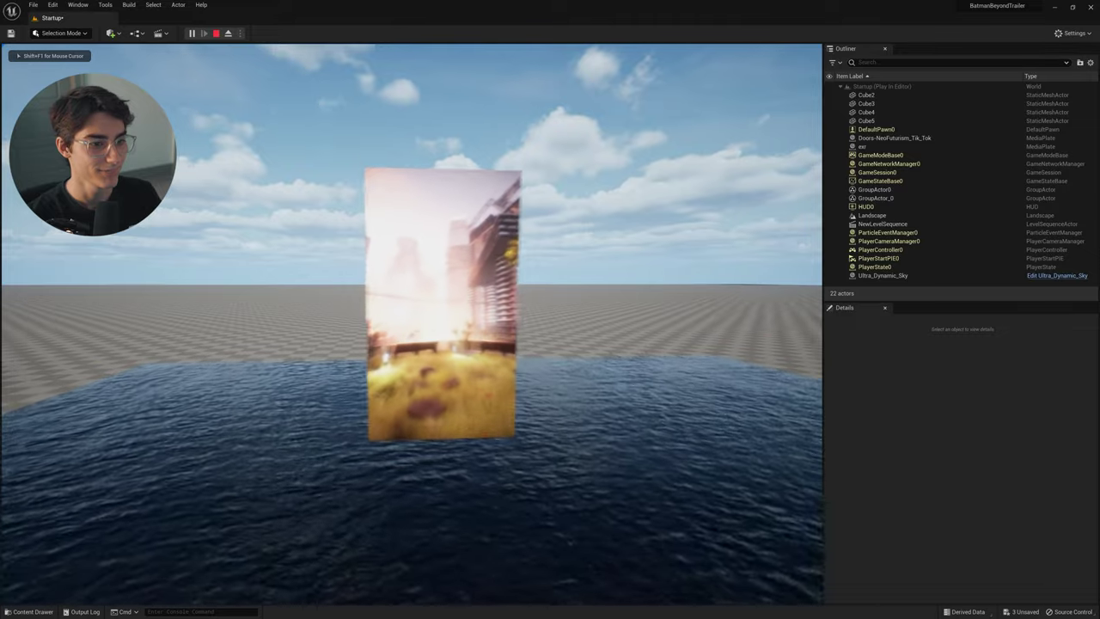
key(w)
key(a)
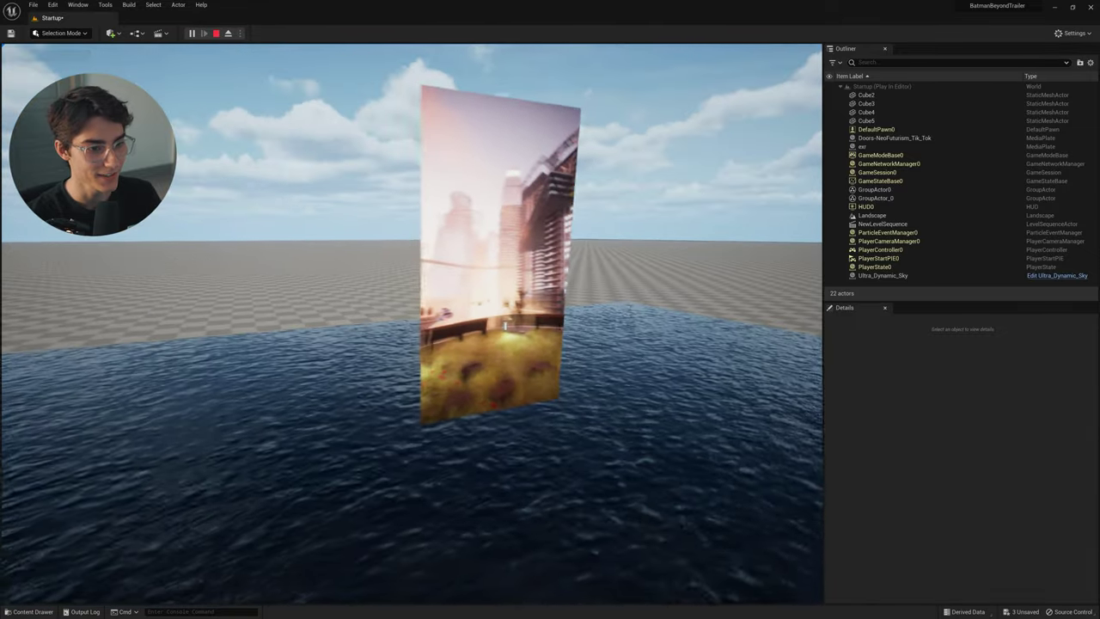
key(d)
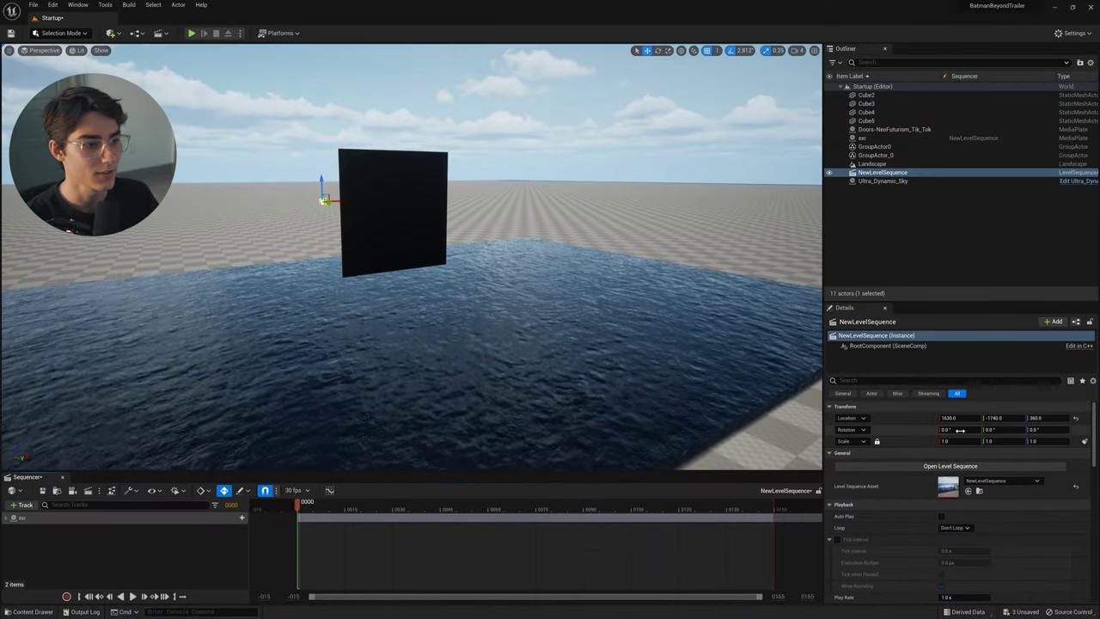
Add the Doors-NeoFuturism_Tik_Tok media plate to NewLevelSequence, disabling autoplay on the actor
right_drag(549, 283, 507, 245)
right_drag(550, 327, 567, 320)
click(442, 284)
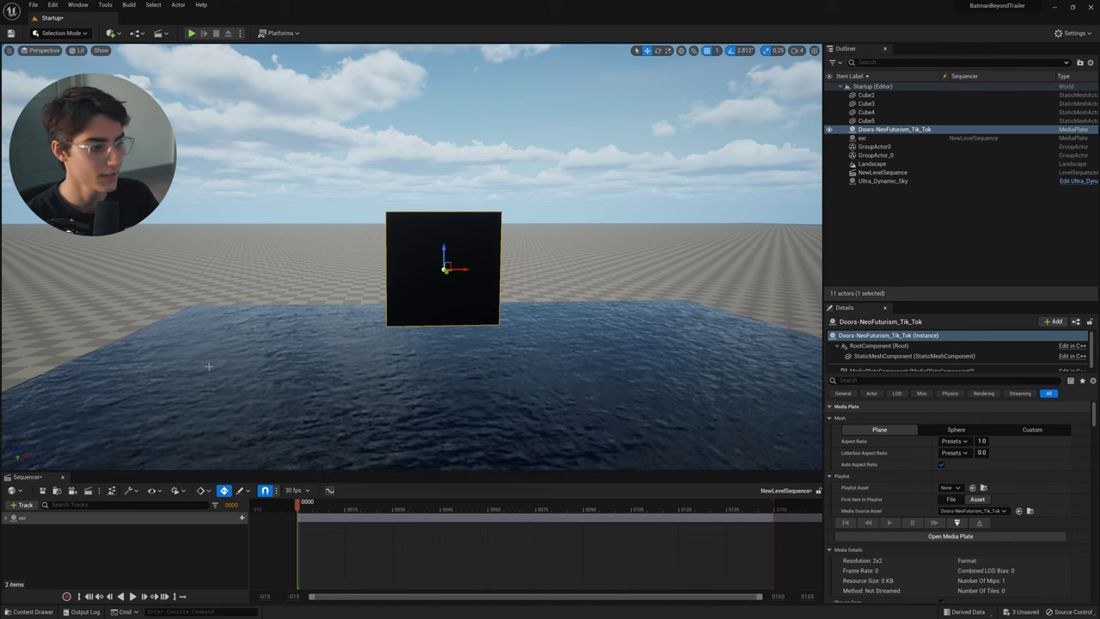
click(35, 505)
mouse_move(35, 352)
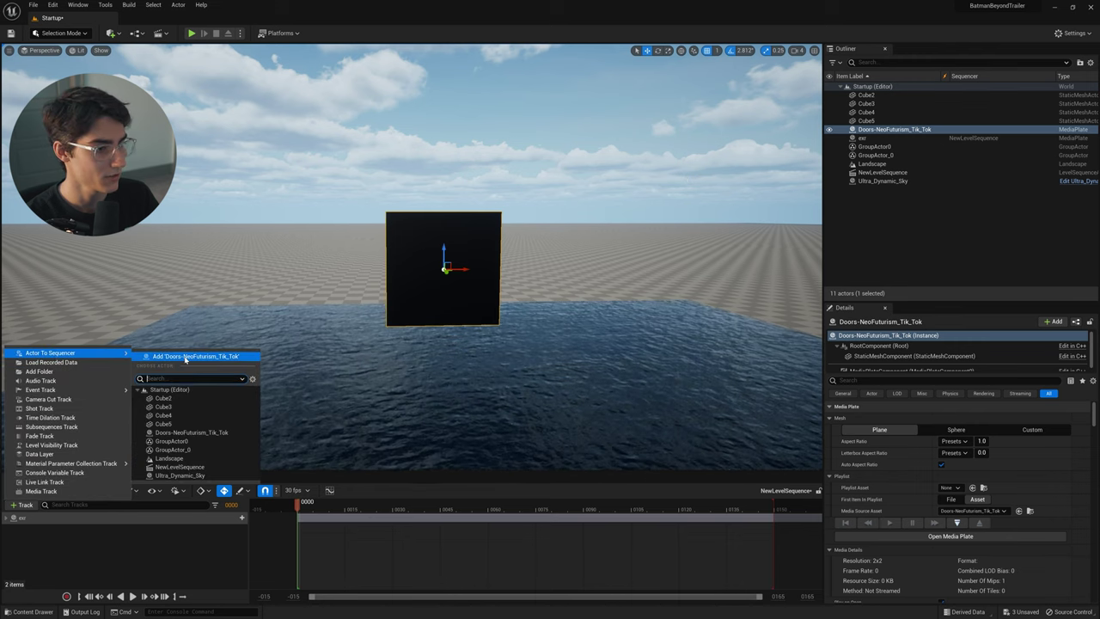
click(184, 359)
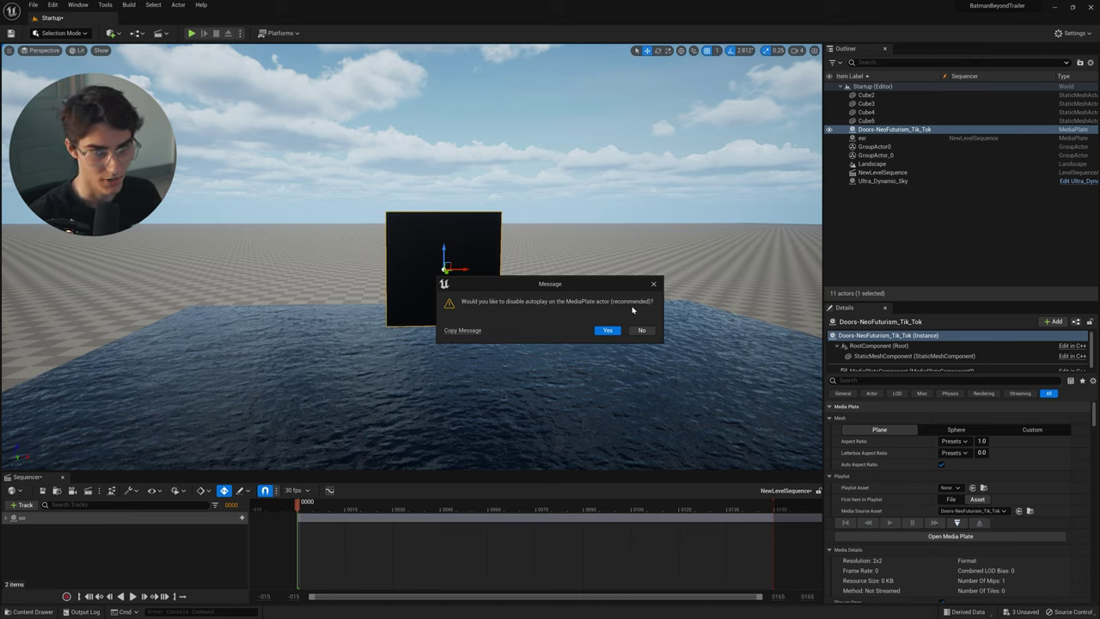
click(608, 331)
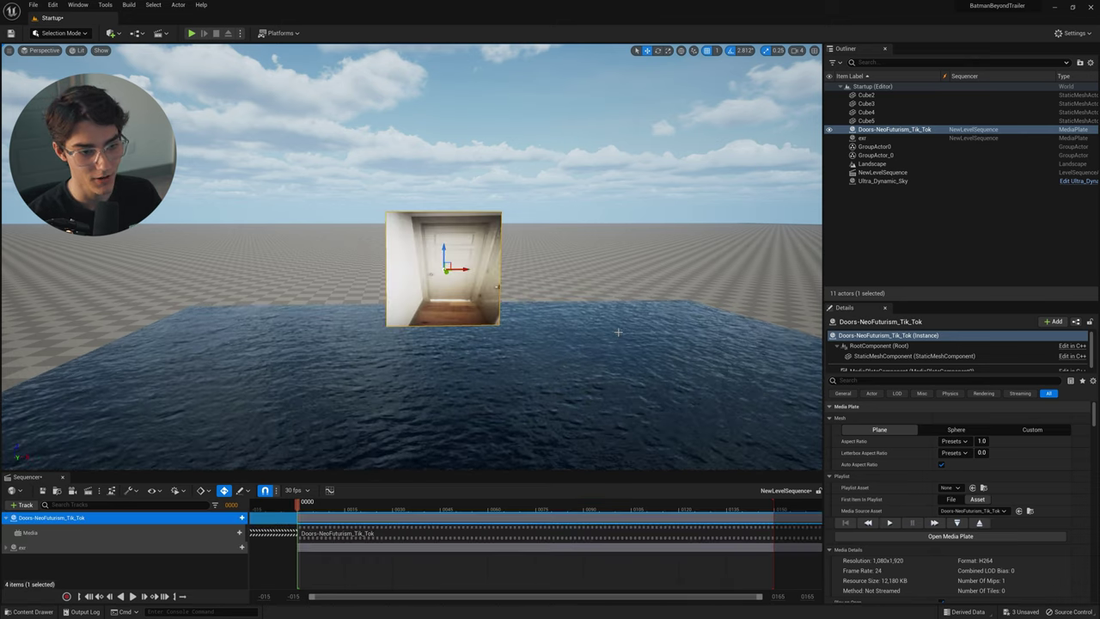
Inspect the Doors-NeoFuturism_Tik_Tok plate and scrub the sequence timeline to preview its video frame by frame
key(s)
right_drag(411, 252, 411, 253)
key(r)
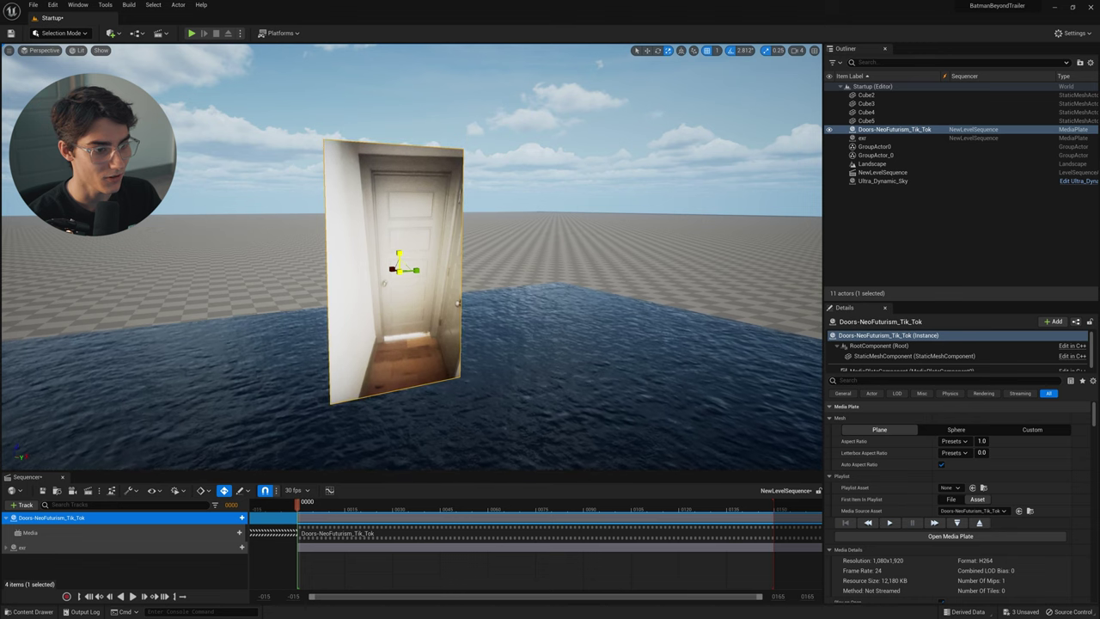
key(f)
scroll(676, 455, down, 2)
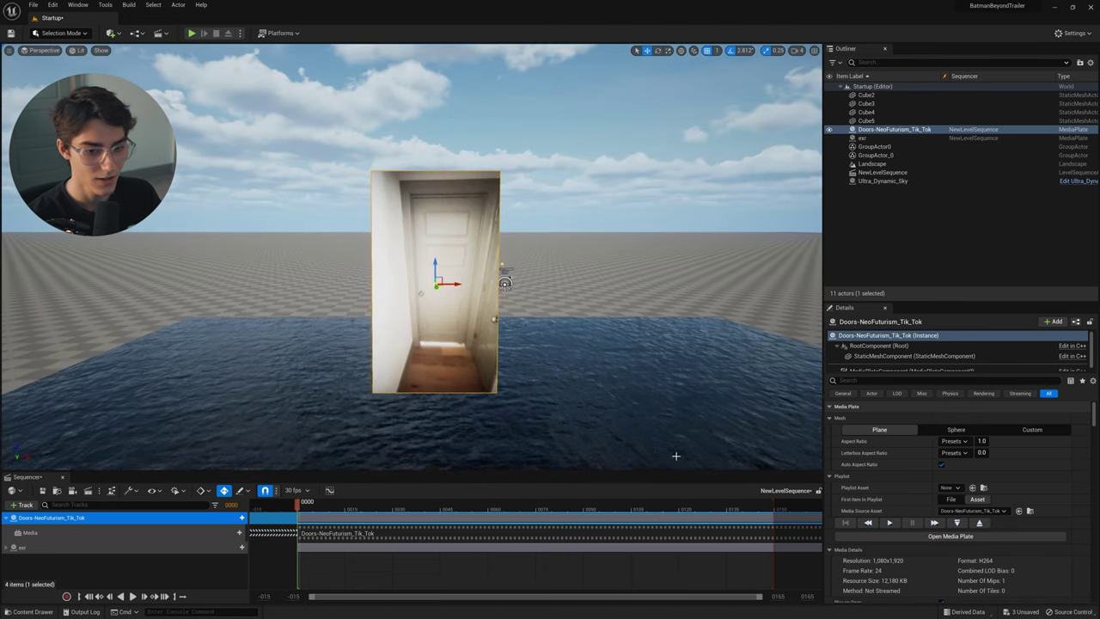
drag(743, 507, 407, 501)
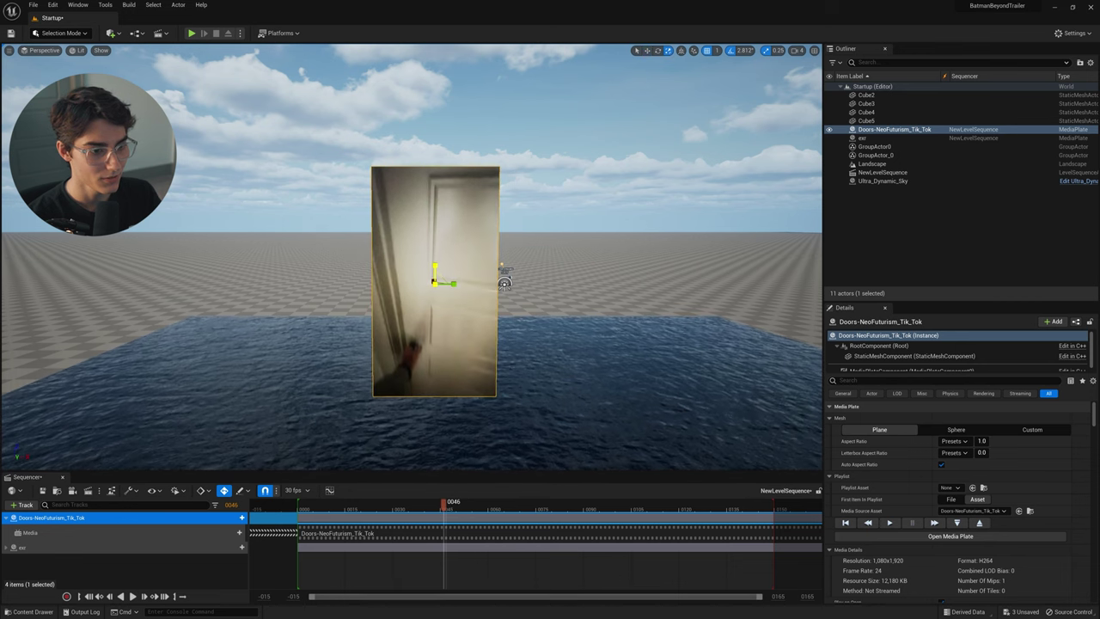
drag(442, 524, 305, 516)
right_drag(459, 399, 510, 397)
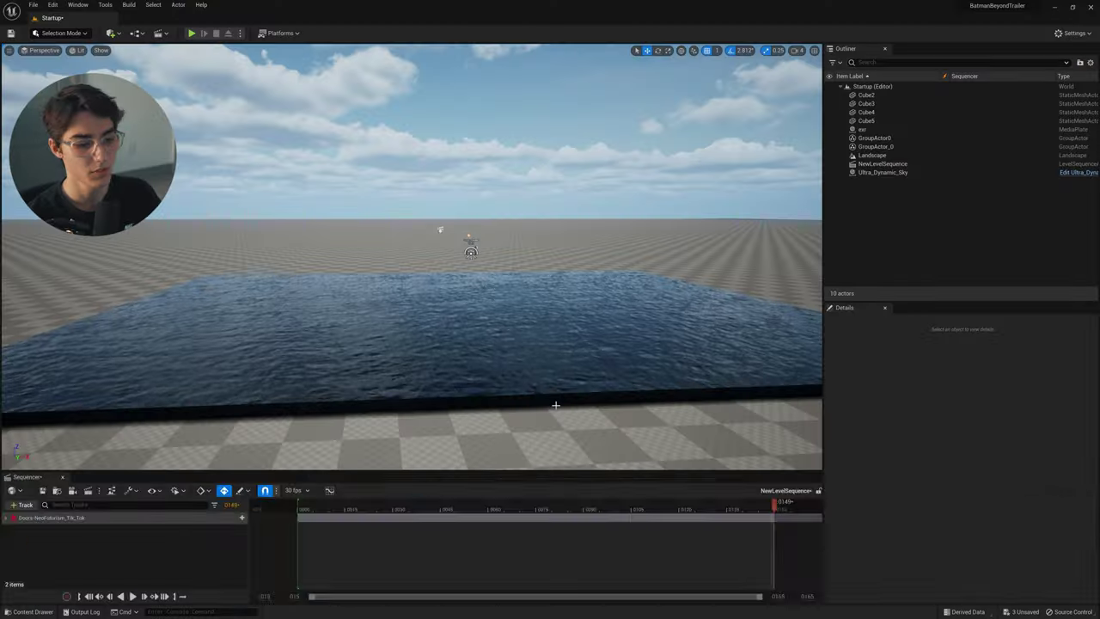
Create an Img Media Source named "whatbeer" in the MediaPlateTesting folder
key(ctrl+space)
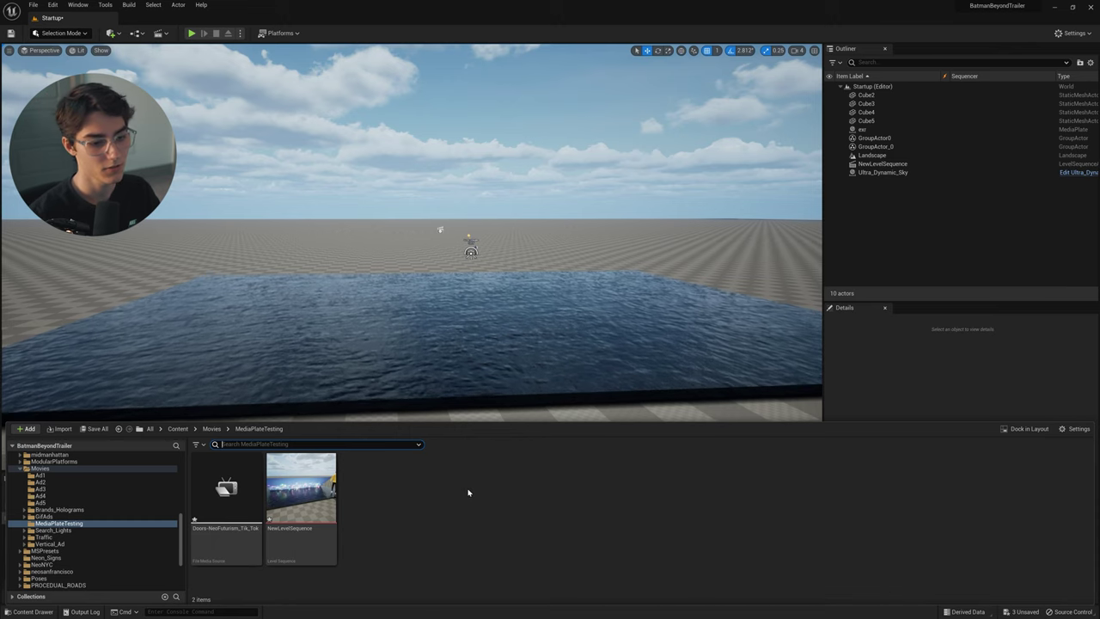
right_click(468, 493)
mouse_move(521, 417)
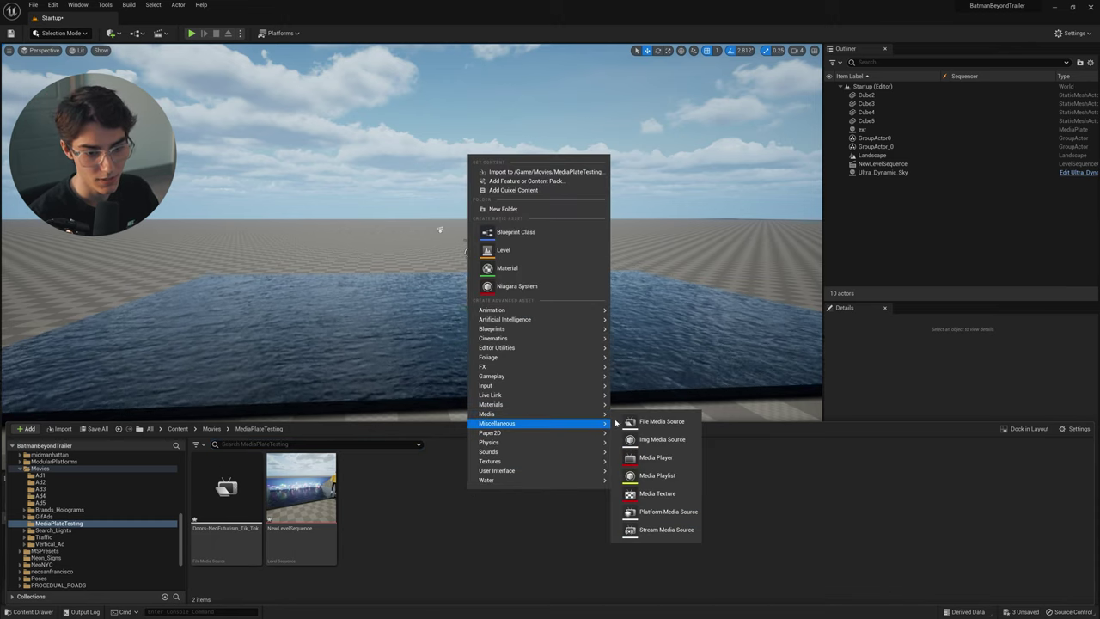
click(671, 441)
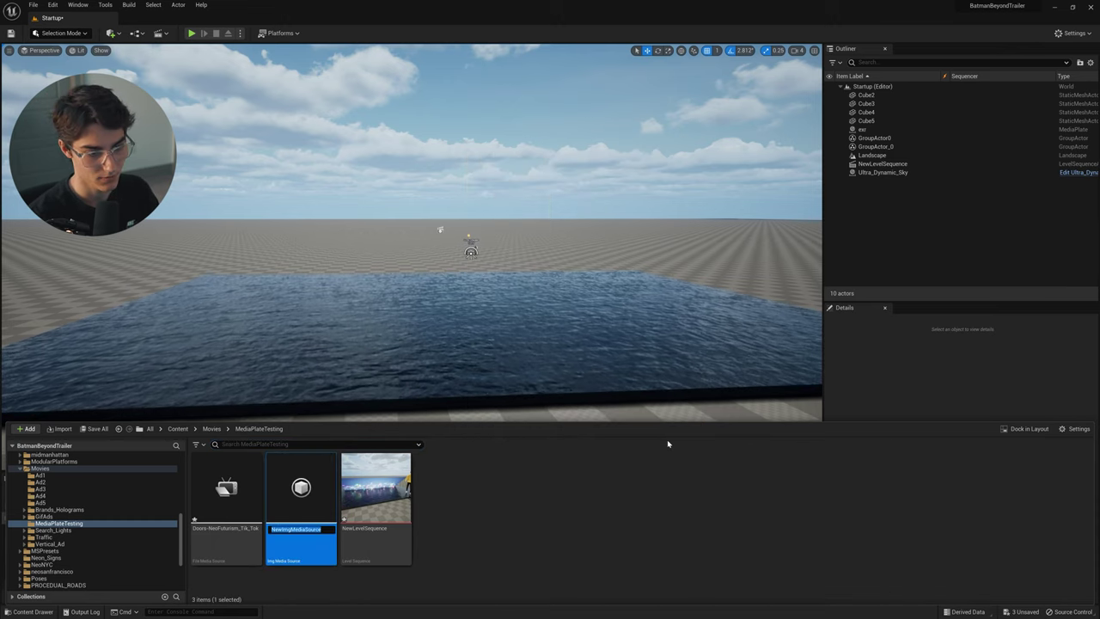
text(whatever)
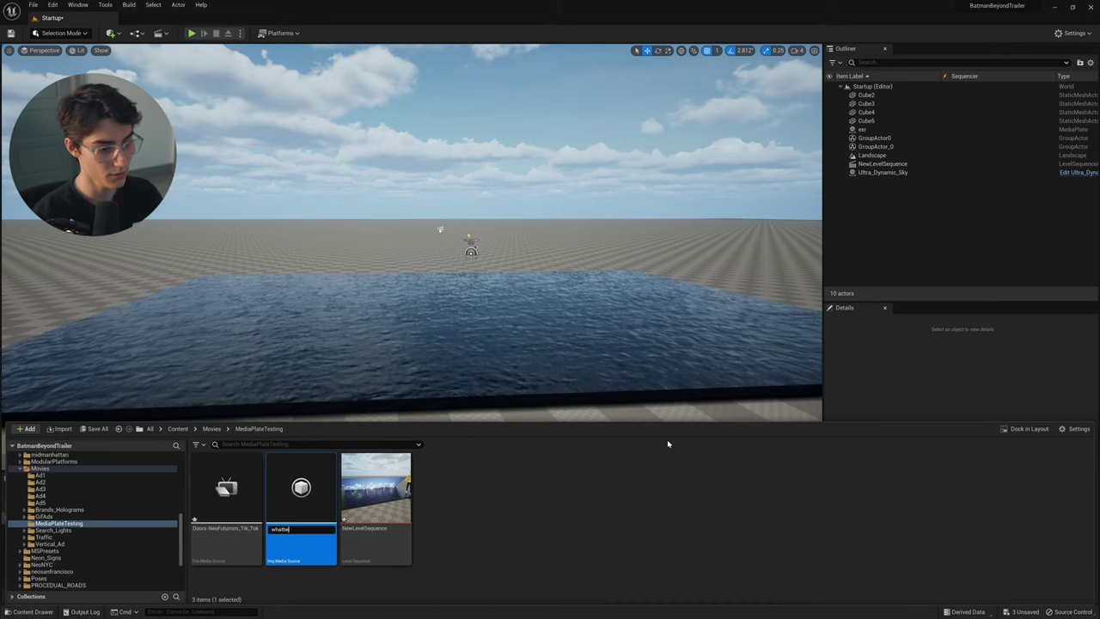
key(Return)
Set the whatbeer media source's Sequence Path to D:/Movies/Tik Toks/Meta Quest Ad/Footage/PNG Sequences/TWD
double_click(376, 499)
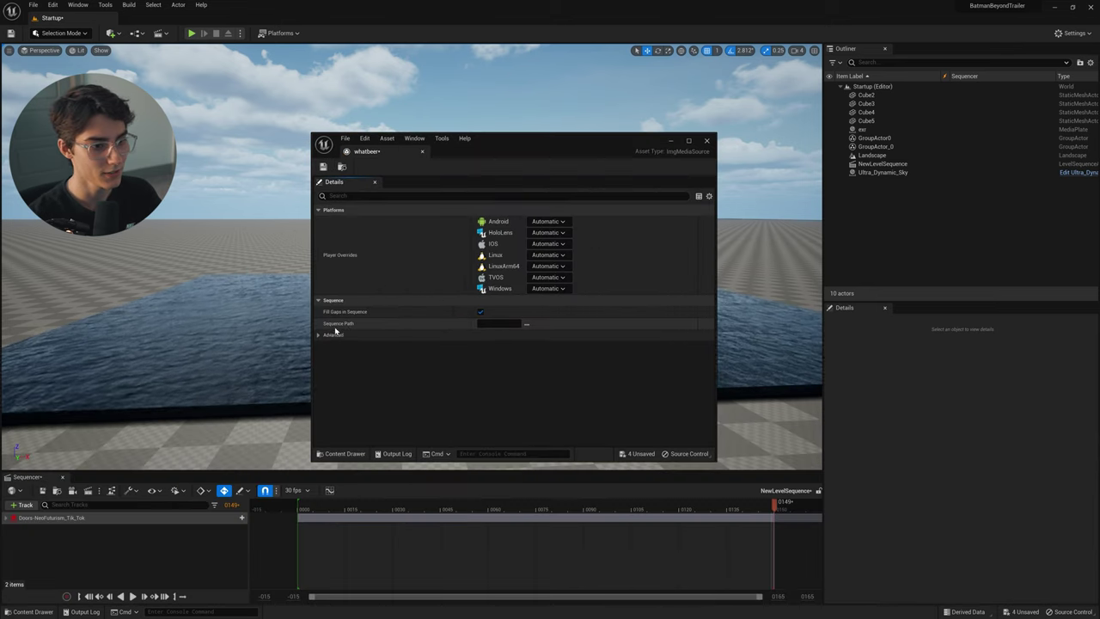
click(527, 324)
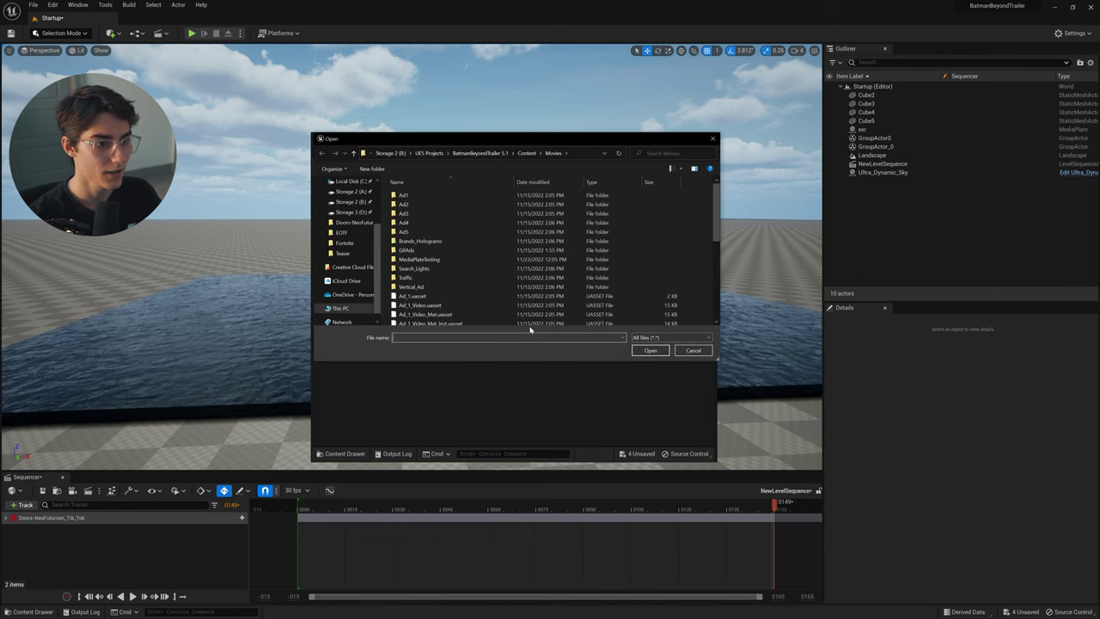
click(351, 212)
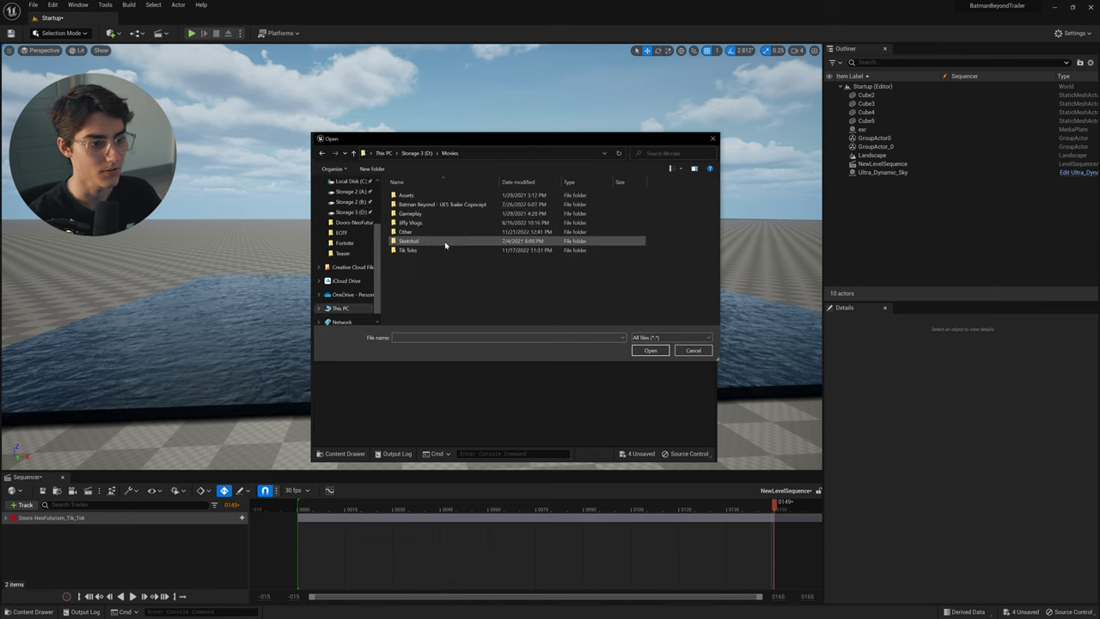
double_click(451, 251)
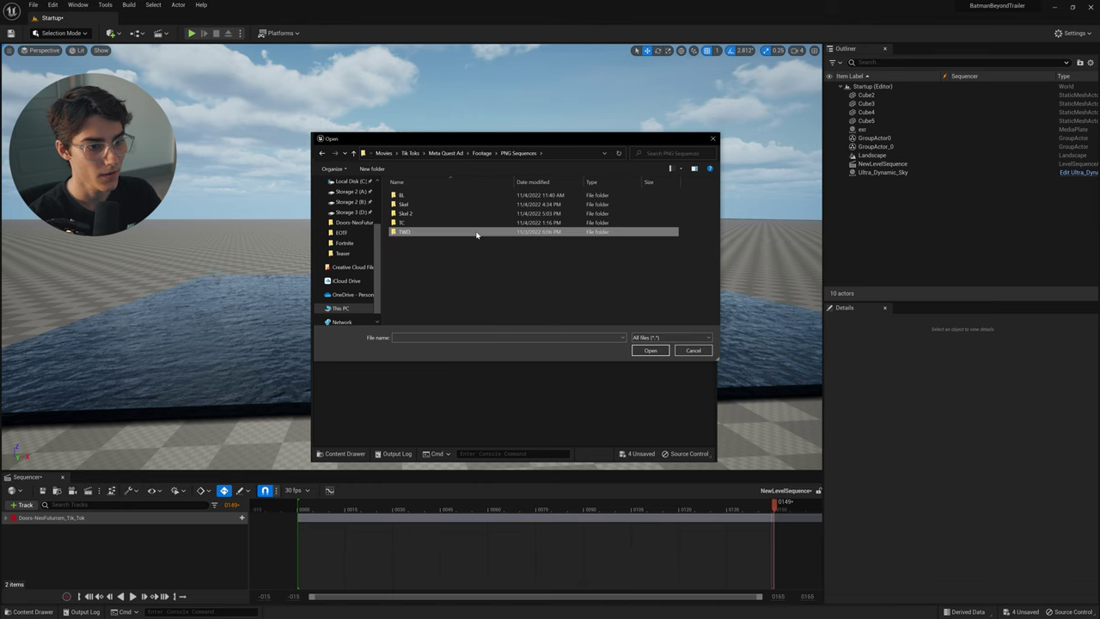
double_click(408, 229)
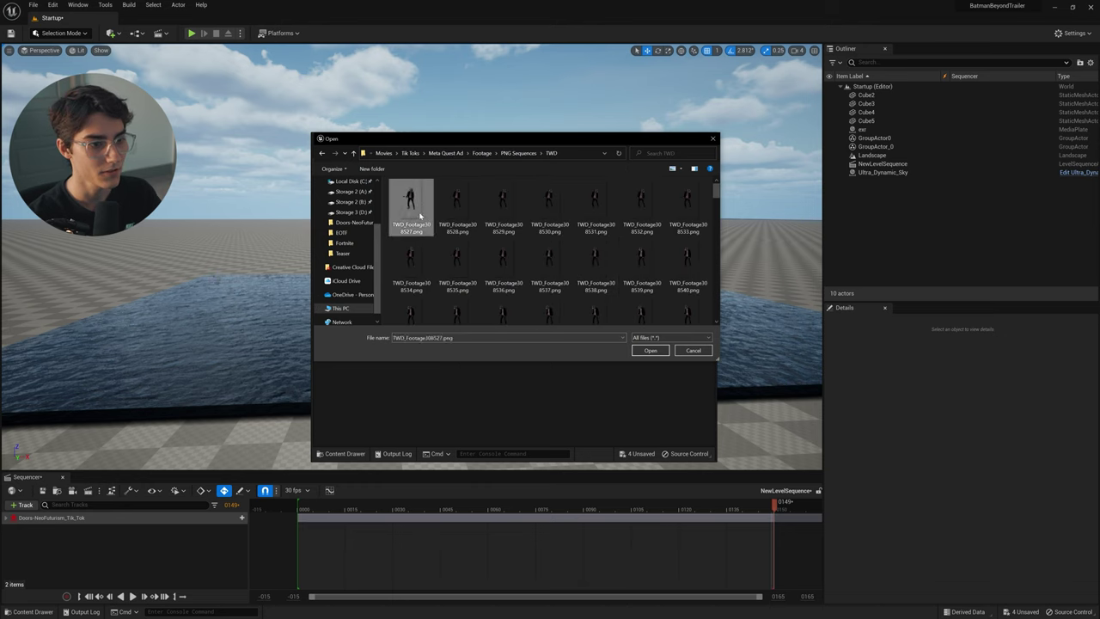
click(649, 351)
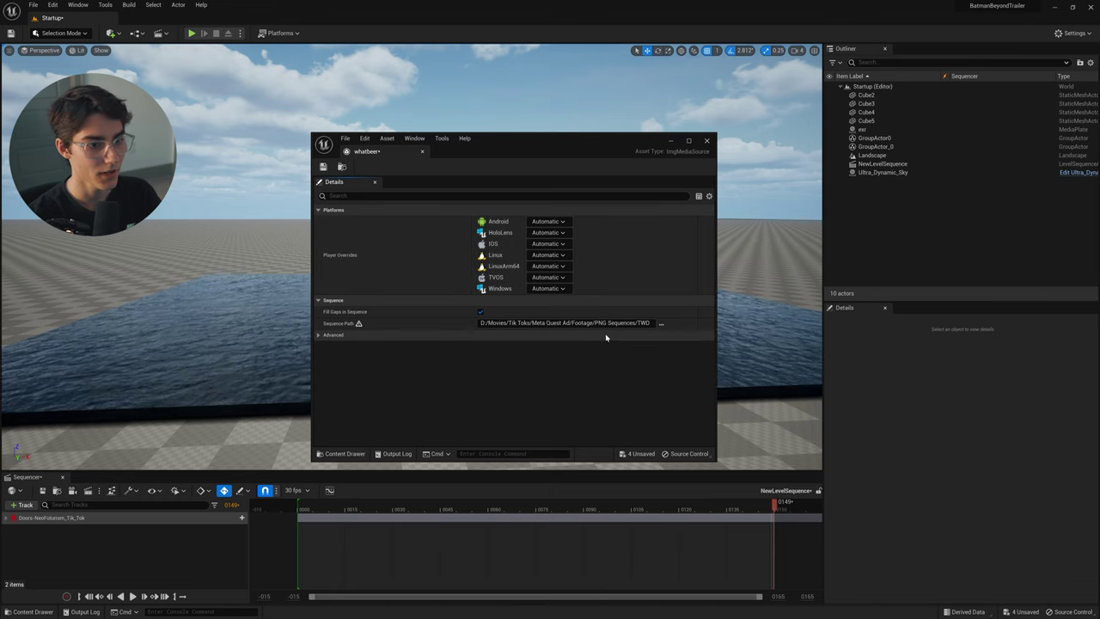
click(706, 140)
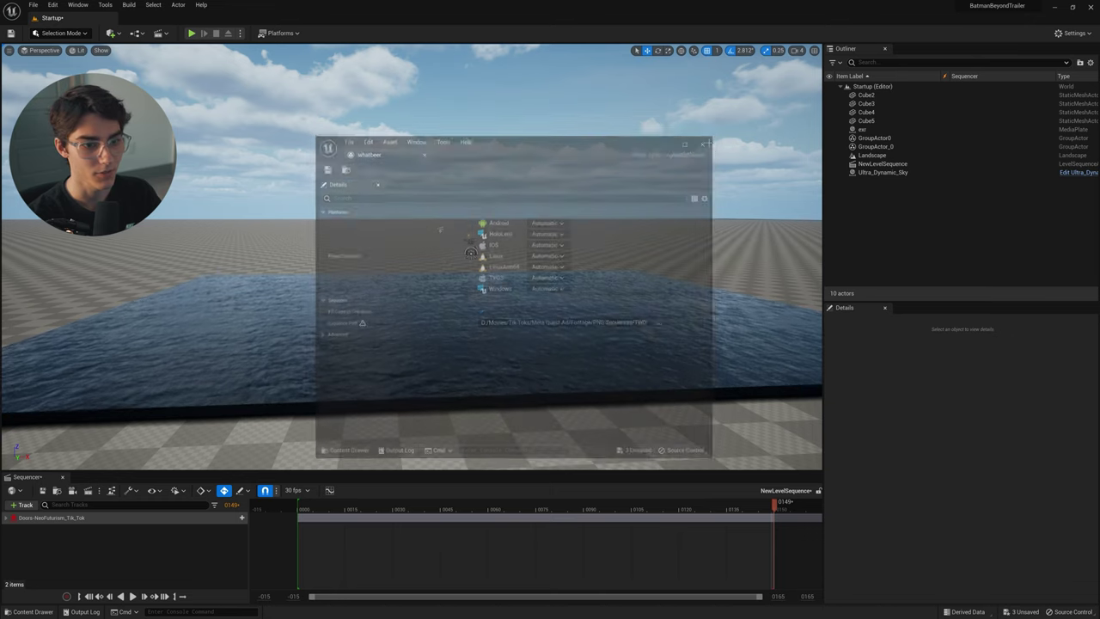
Place the whatbeer media source above the water as a media plate and play the level to preview its image sequence
key(ctrl+space)
drag(375, 494, 503, 303)
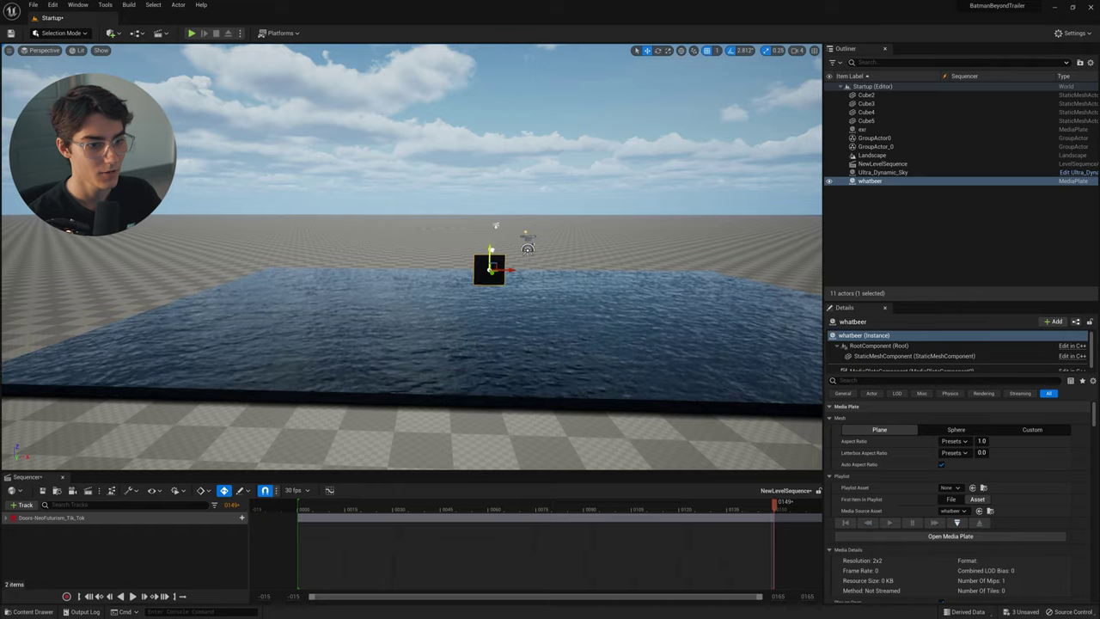
click(191, 32)
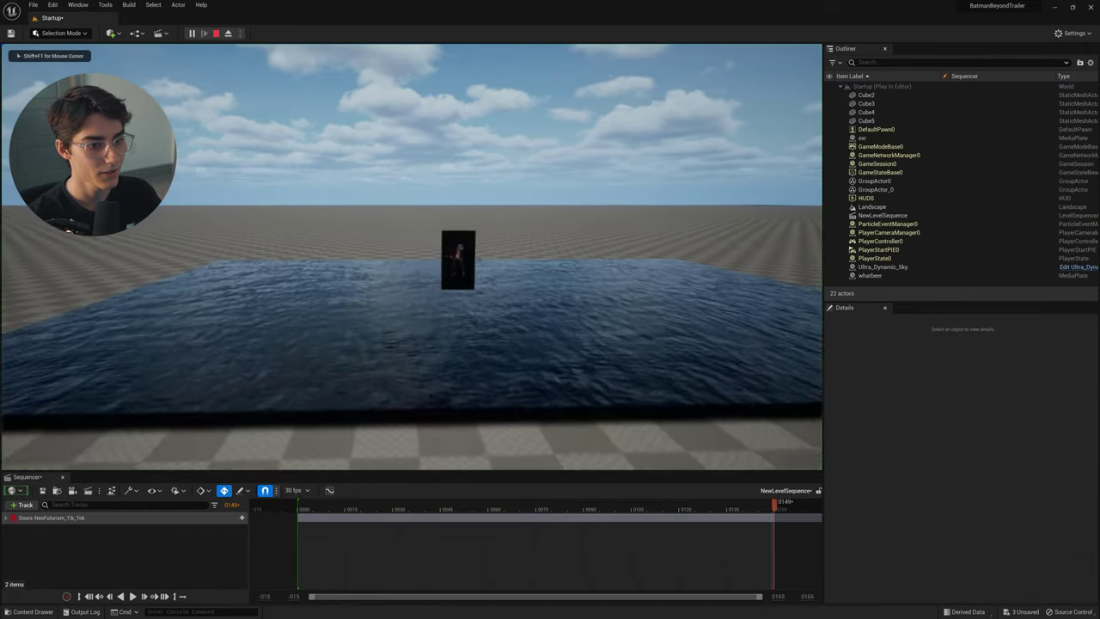
key(w)
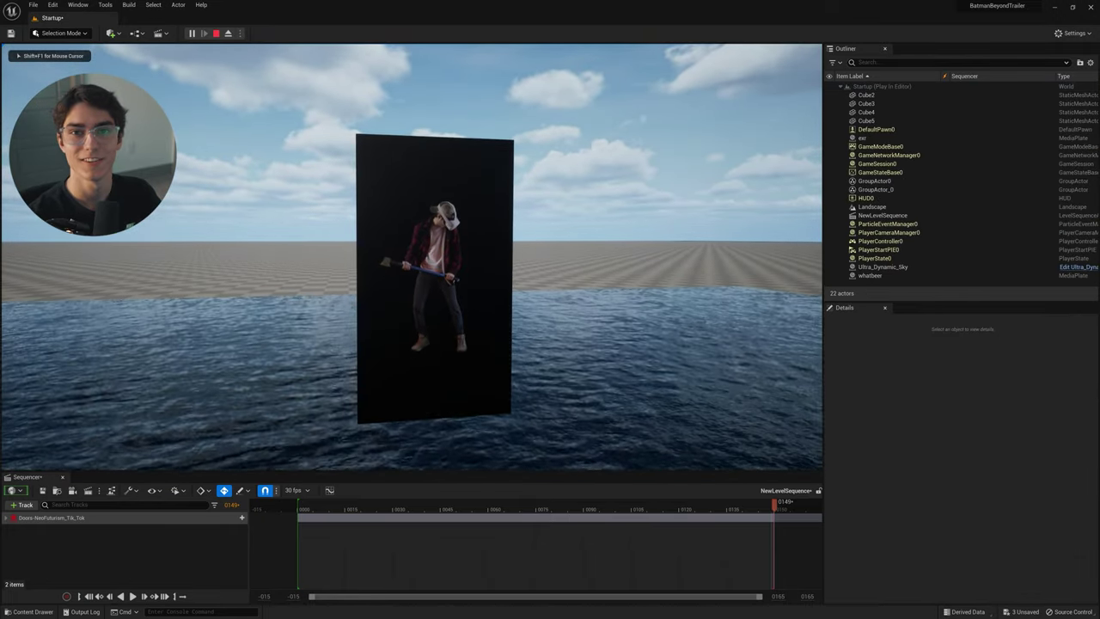
key(s)
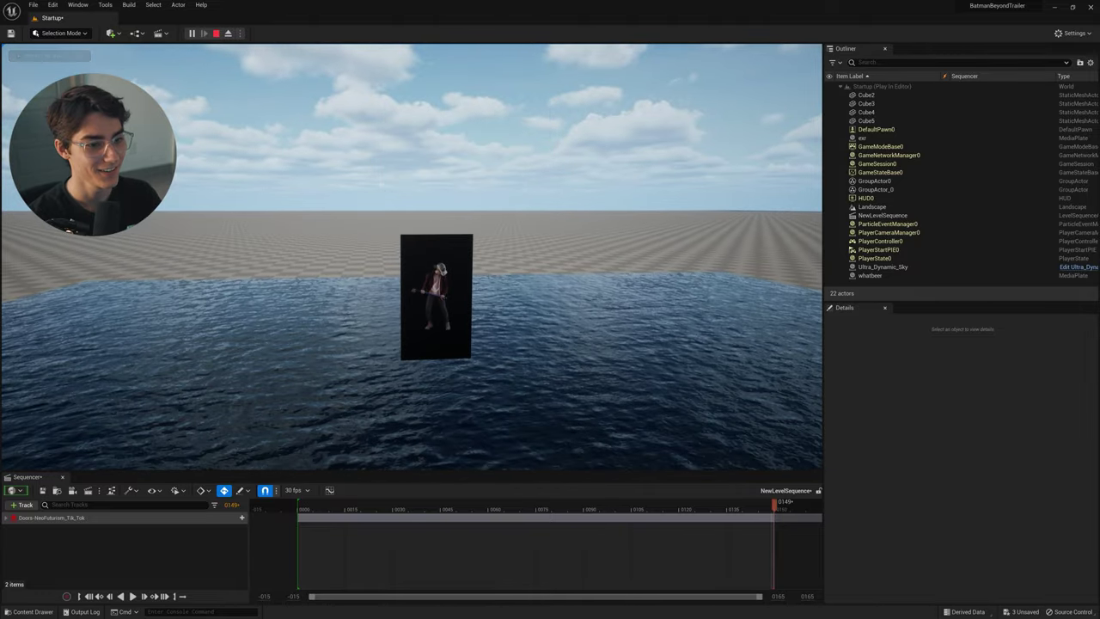
key(Escape)
right_drag(439, 215, 533, 258)
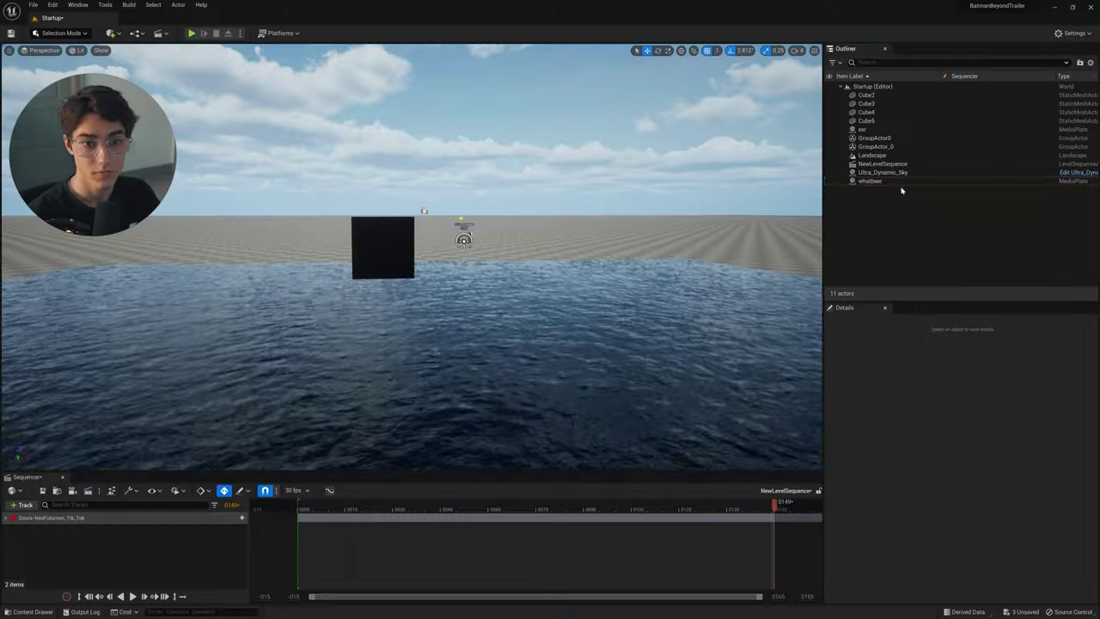
Set the Blend Mode of the whatbeer plate's override material MI_MediaPlate_0 to Masked and return to the level
click(898, 181)
scroll(898, 482, down, 10)
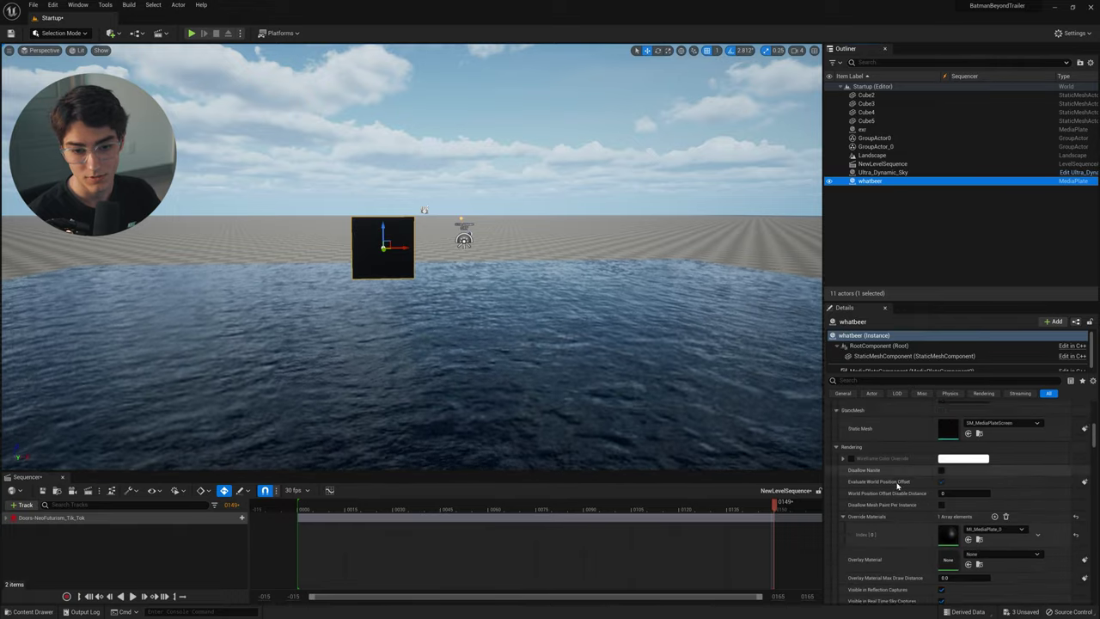
scroll(898, 481, up, 2)
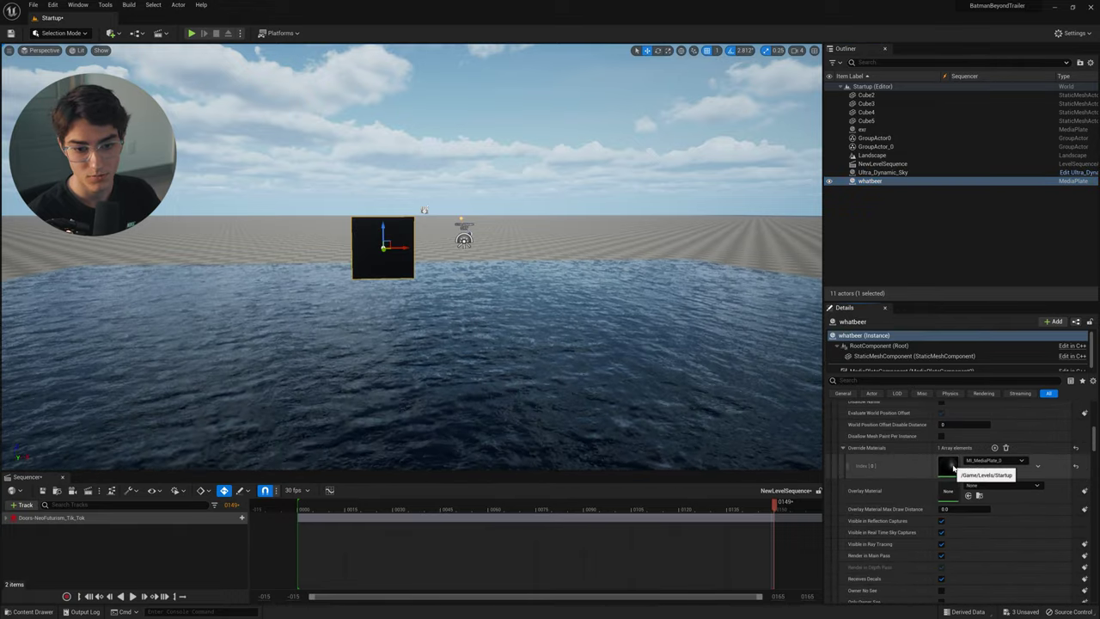
double_click(949, 464)
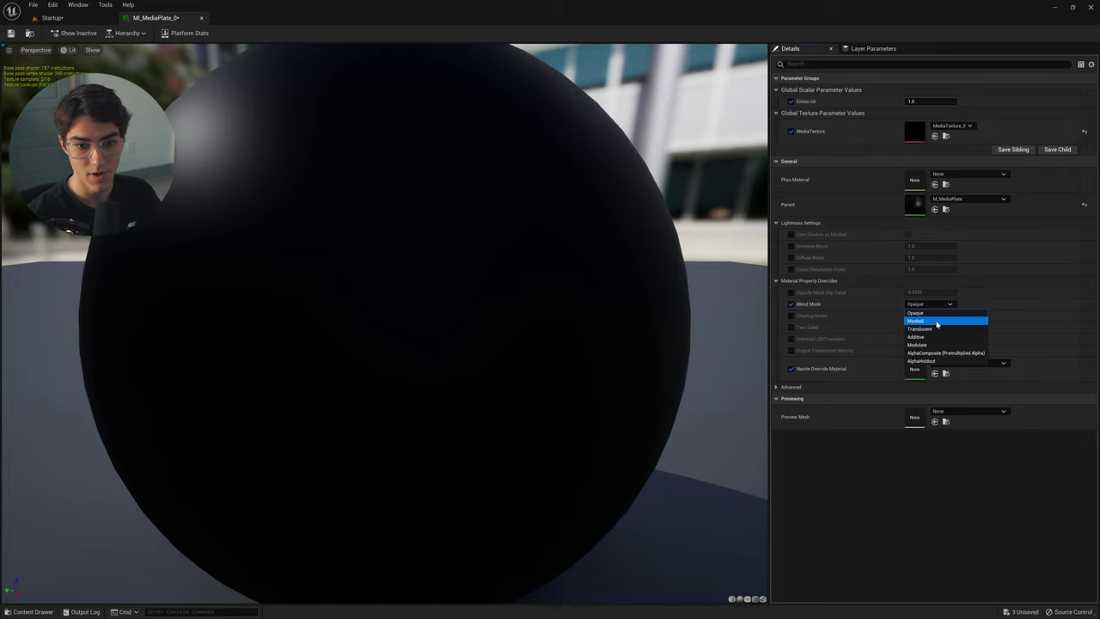
click(937, 321)
click(52, 17)
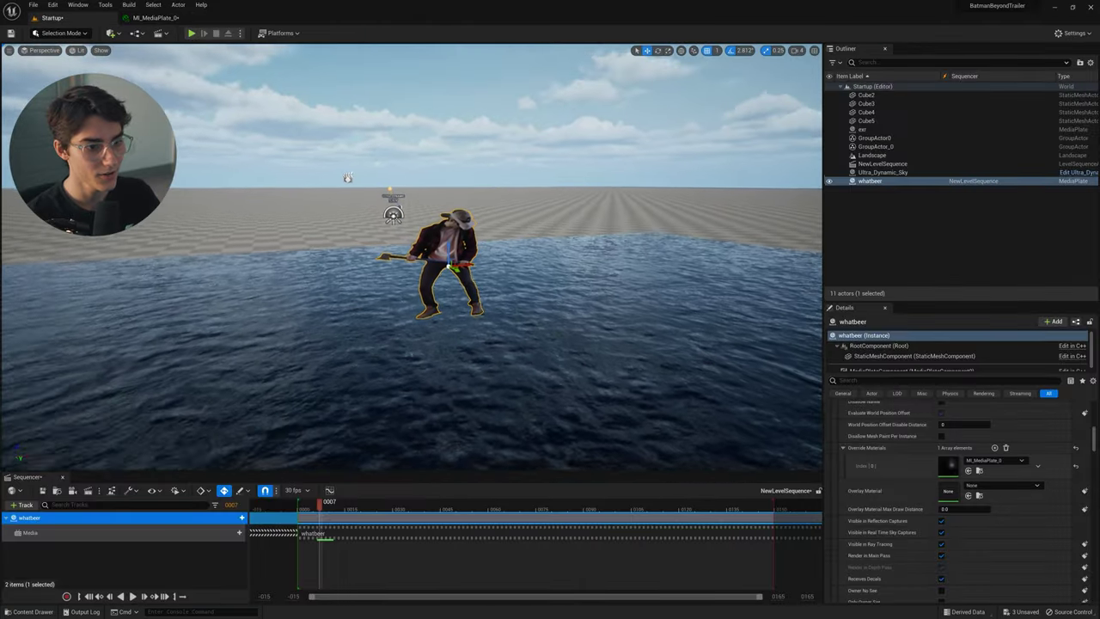
Scale up the whatbeer media plate uniformly above the water
key(w)
mouse_move(470, 339)
right_down()
mouse_move(494, 336)
mouse_move(470, 339)
right_up()
key(s)
key(r)
drag(406, 264, 404, 236)
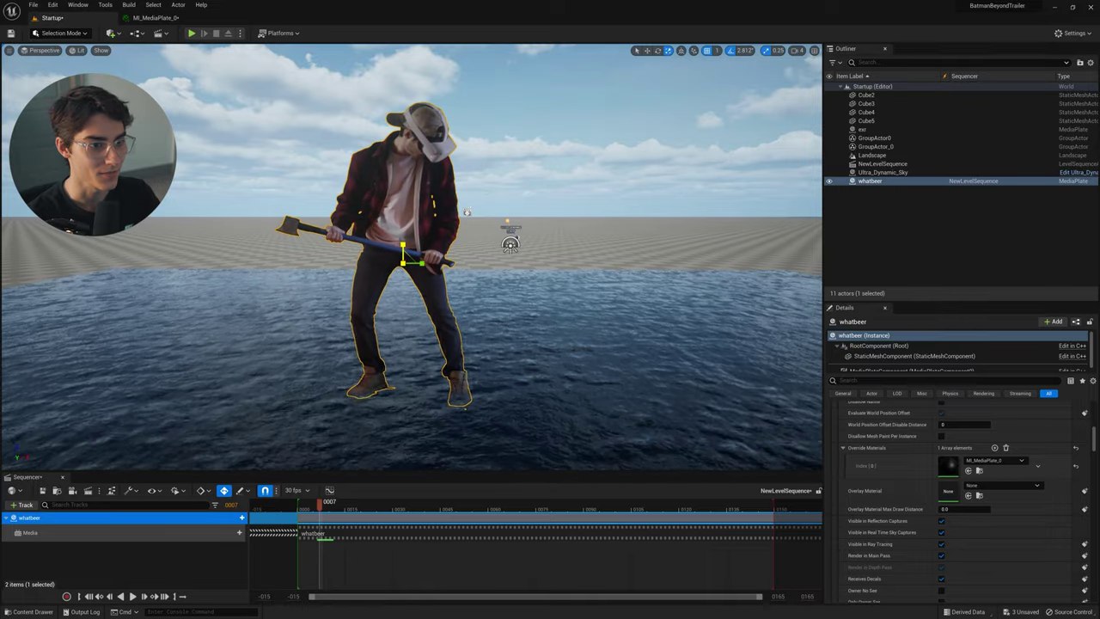
Filter the whatbeer media plate's details for "shadow" and enable its Dynamic Shadow option
key(w)
right_drag(404, 225, 390, 392)
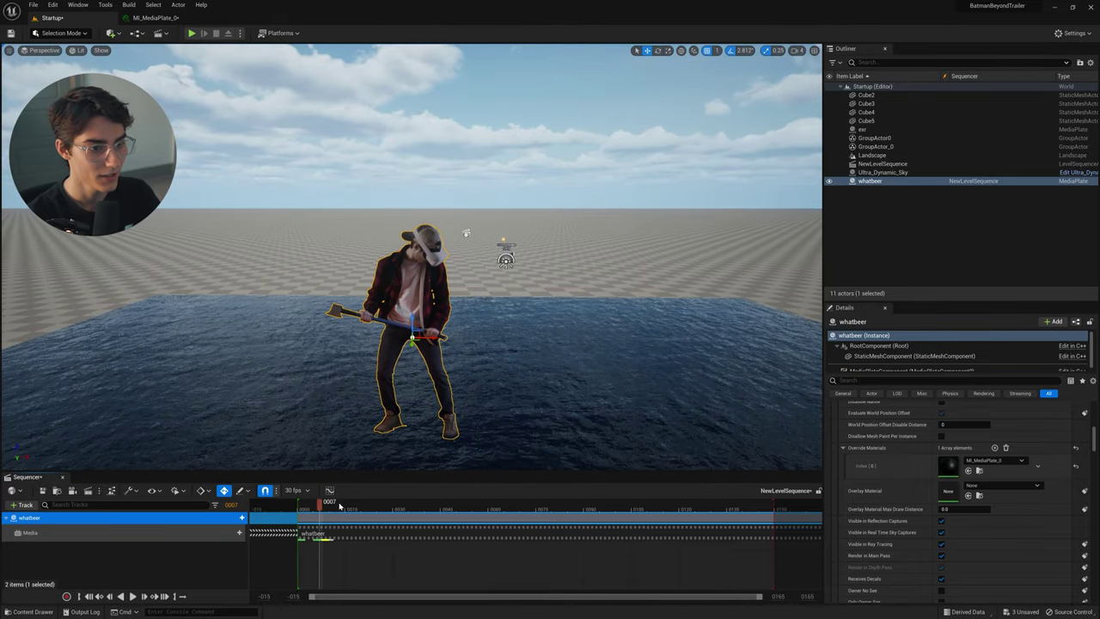
right_drag(431, 361, 356, 378)
right_drag(471, 301, 475, 303)
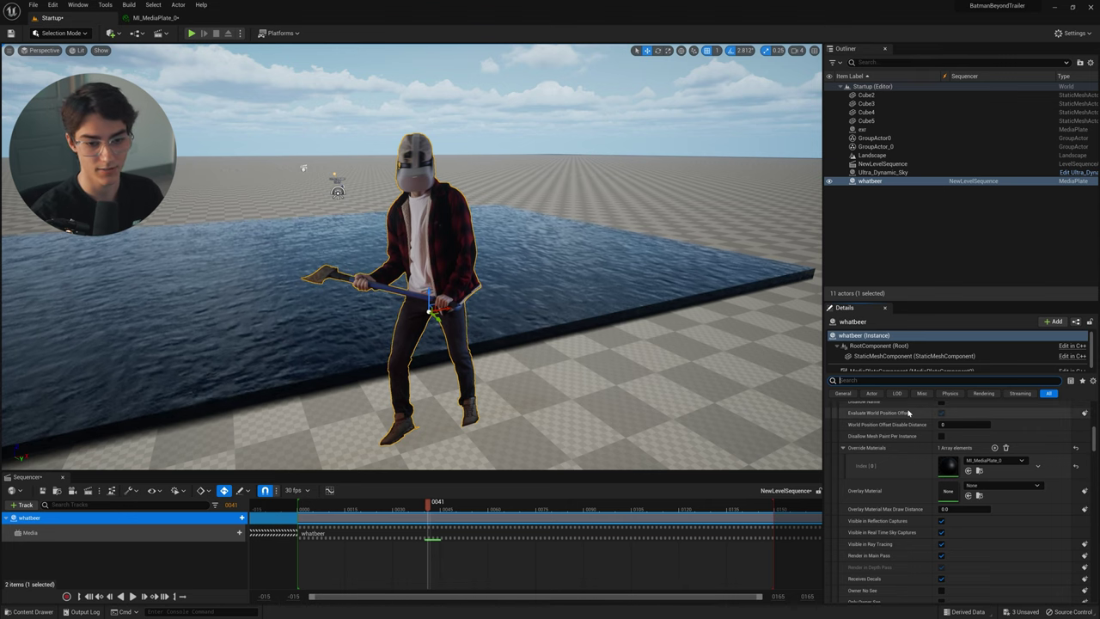
scroll(908, 412, down, 5)
scroll(893, 425, down, 2)
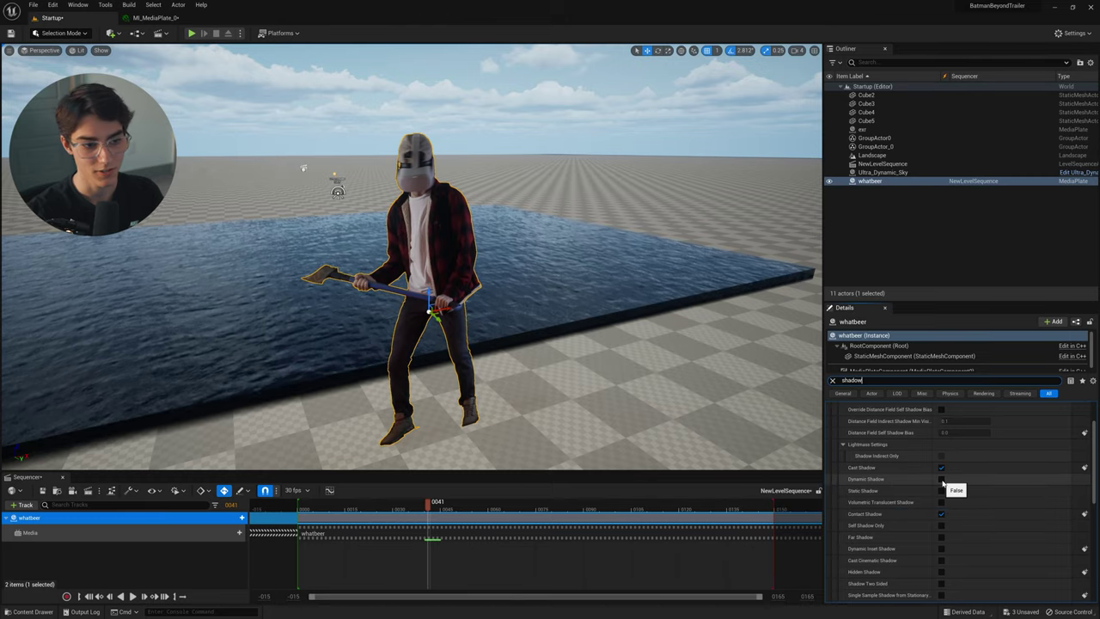
mouse_move(471, 298)
alt+mouse_down()
mouse_move(653, 331)
mouse_move(666, 318)
mouse_move(470, 299)
alt+mouse_up()
scroll(471, 298, down, 2)
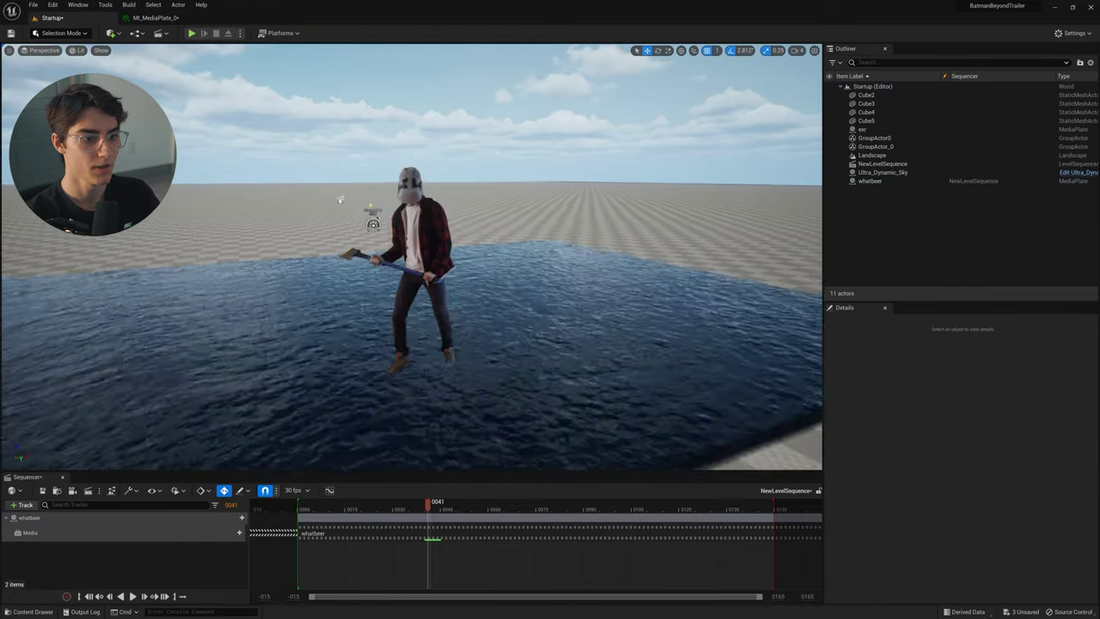
Examine how the whatbeer plate sits on the water from several distances, with the sequence scrubbed back to frame 6
scroll(412, 258, up, 5)
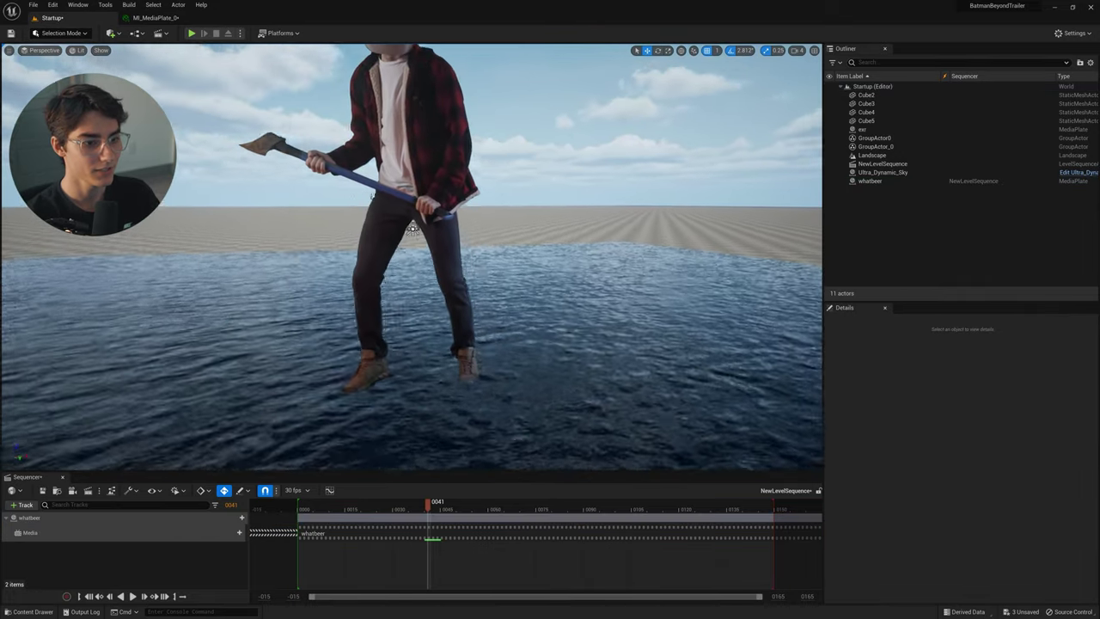
scroll(412, 258, down, 4)
key(s)
right_drag(503, 341, 495, 325)
key(w)
key(s)
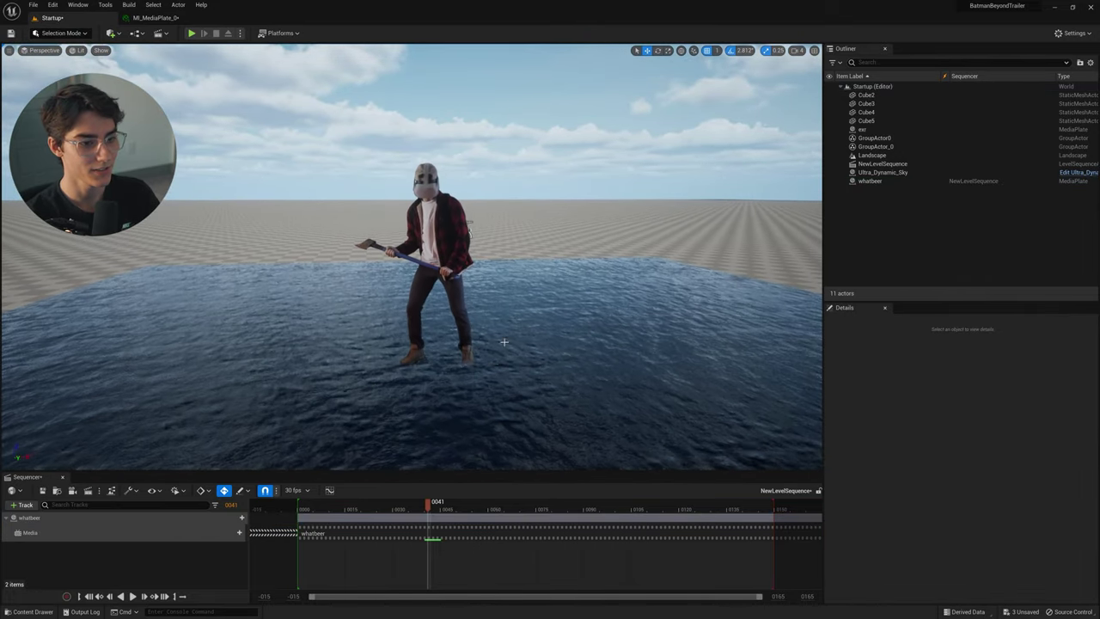
drag(425, 507, 315, 510)
key(w)
right_drag(412, 344, 411, 438)
right_drag(412, 301, 412, 241)
right_click(476, 348)
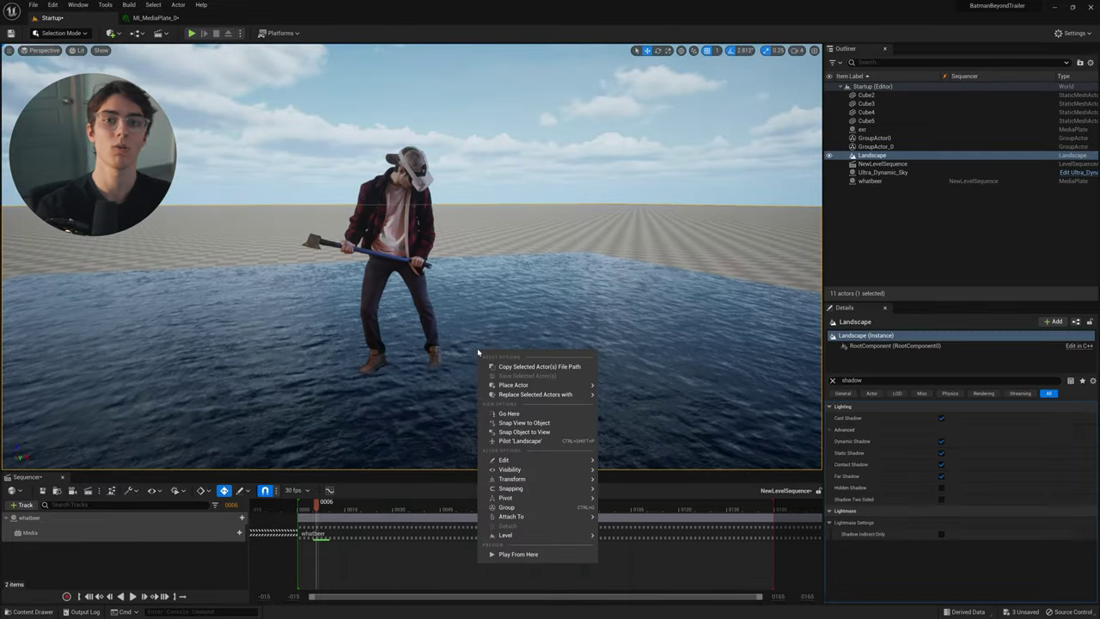
click(602, 260)
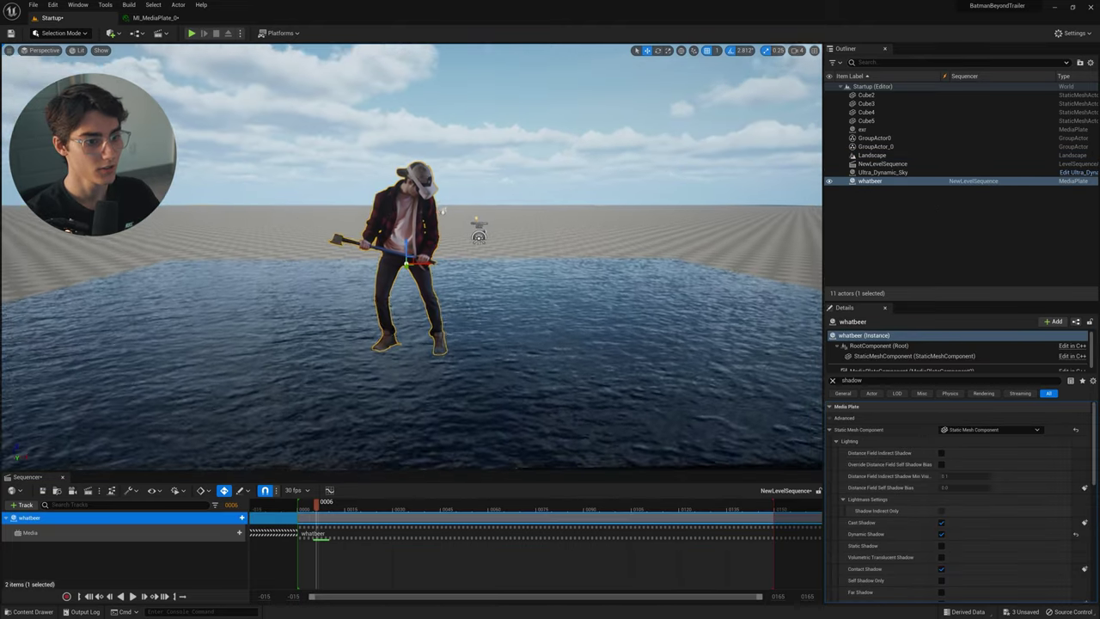
right_drag(394, 110, 394, 102)
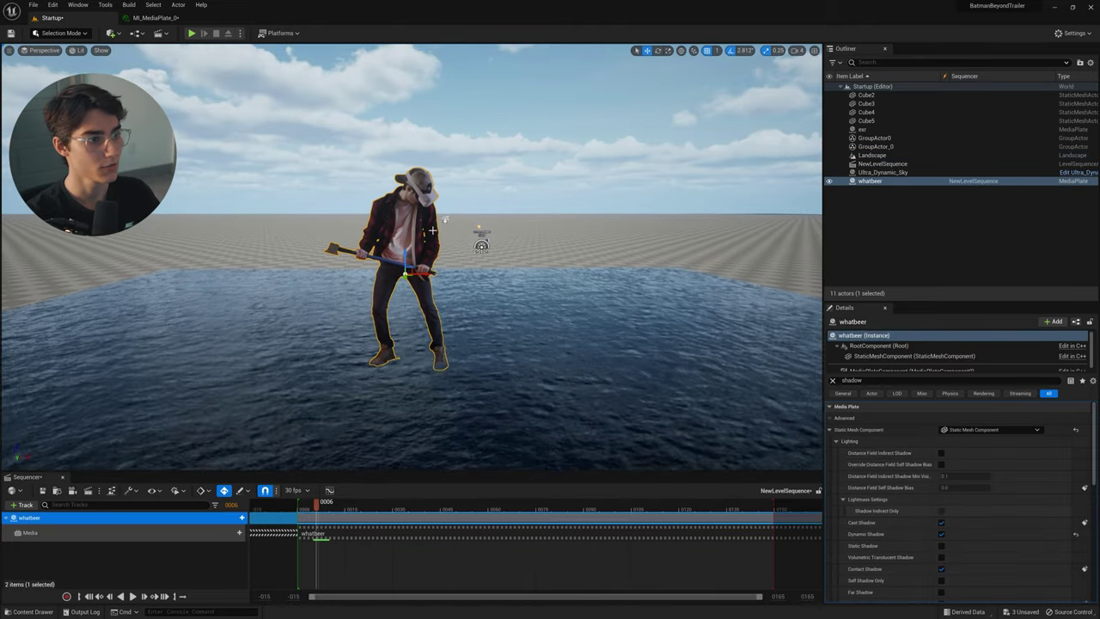
Add a Post Process Volume to the level and enable its Infinite Extent (Unbound) setting
click(111, 34)
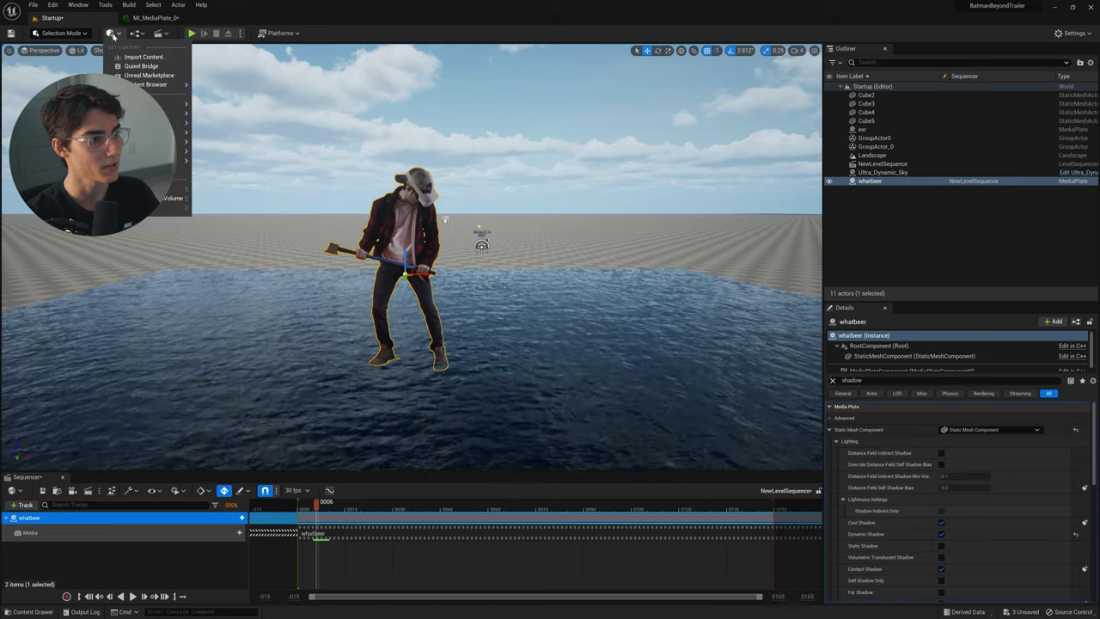
mouse_move(178, 142)
drag(230, 143, 283, 248)
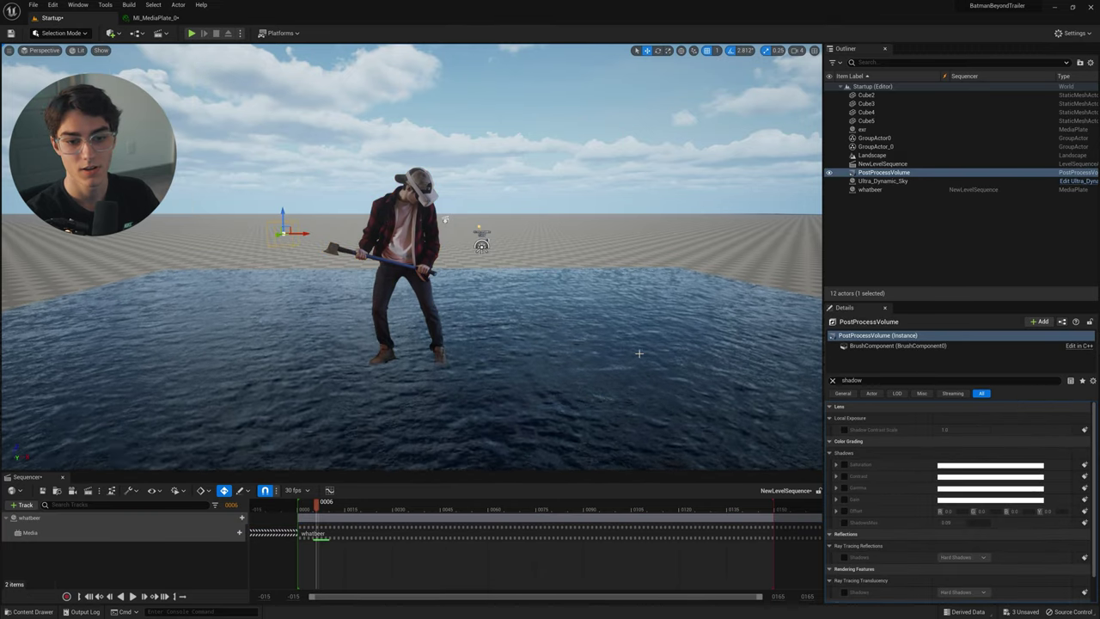
click(893, 380)
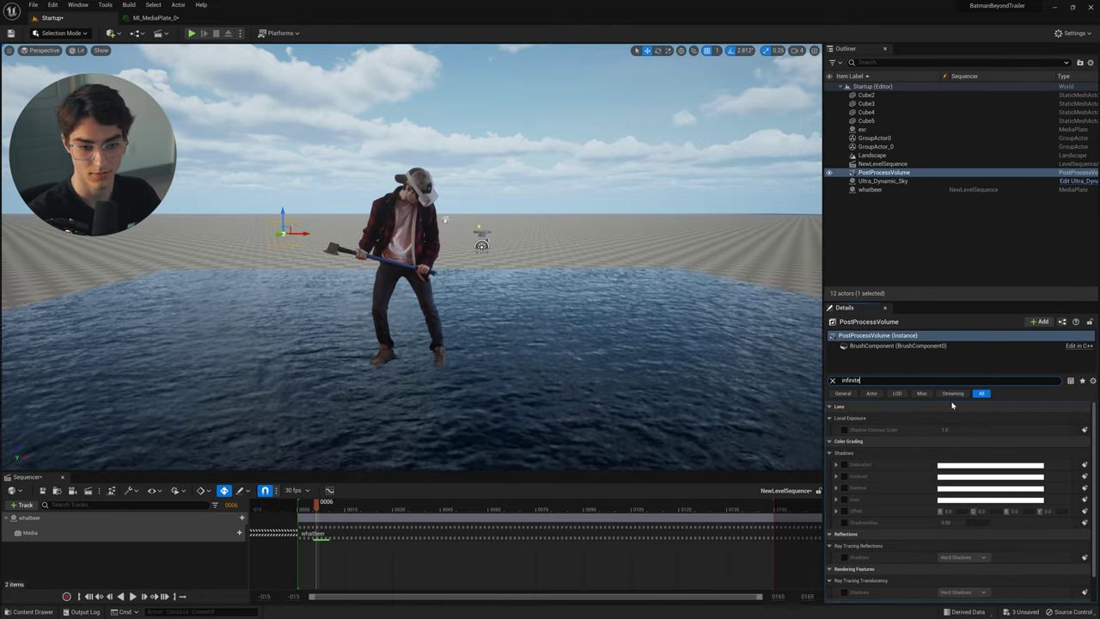
text(infinite)
click(941, 418)
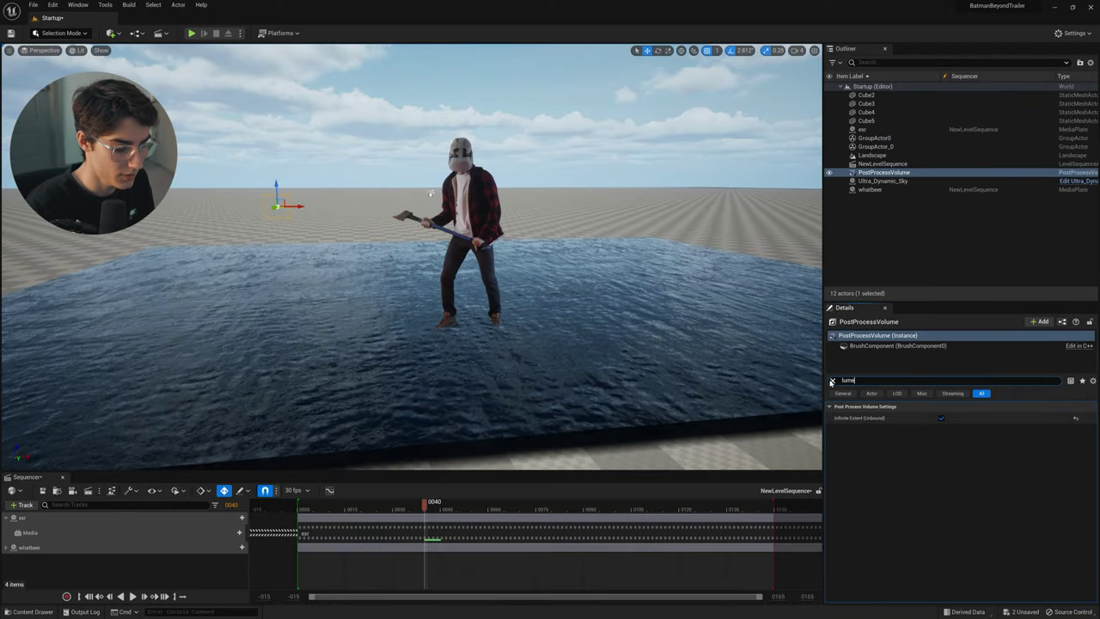
Filter the volume's settings for "lumen" and enable the Lumen Global Illumination method plus overrides from Lumen Scene Lighting Quality through Scene Capture Cache Resolution Scale
text(n)
click(838, 418)
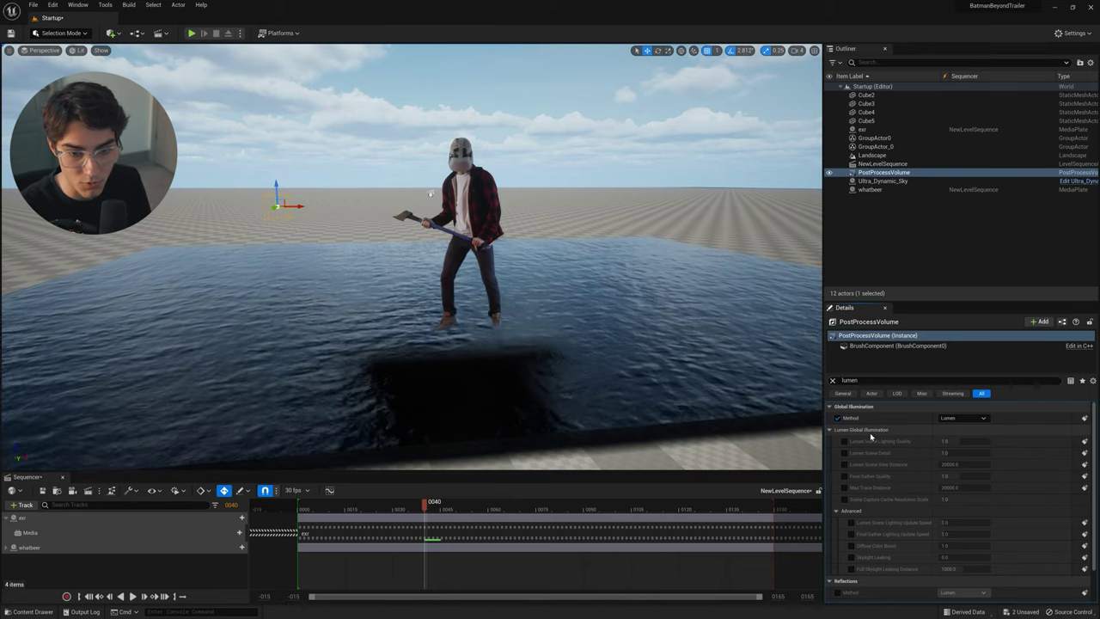
click(844, 441)
click(844, 453)
click(844, 464)
click(844, 476)
click(844, 487)
click(843, 499)
Enable all Advanced Lumen Global Illumination overrides, from Lumen Scene Lighting Update Speed to Full Skylight Leaking Distance
scroll(865, 522, down, 1)
click(851, 495)
click(850, 507)
click(851, 518)
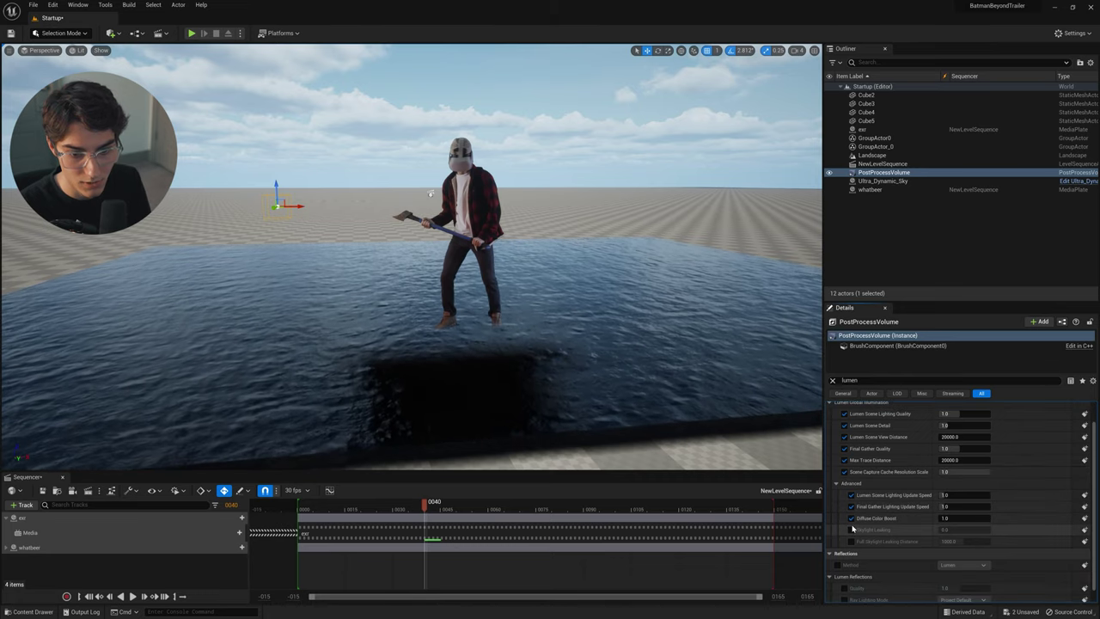
click(851, 529)
click(850, 541)
Enable the Lumen Reflections method and the Quality, Ray Lighting Mode and High Quality Translucency Reflections overrides
scroll(862, 555, down, 1)
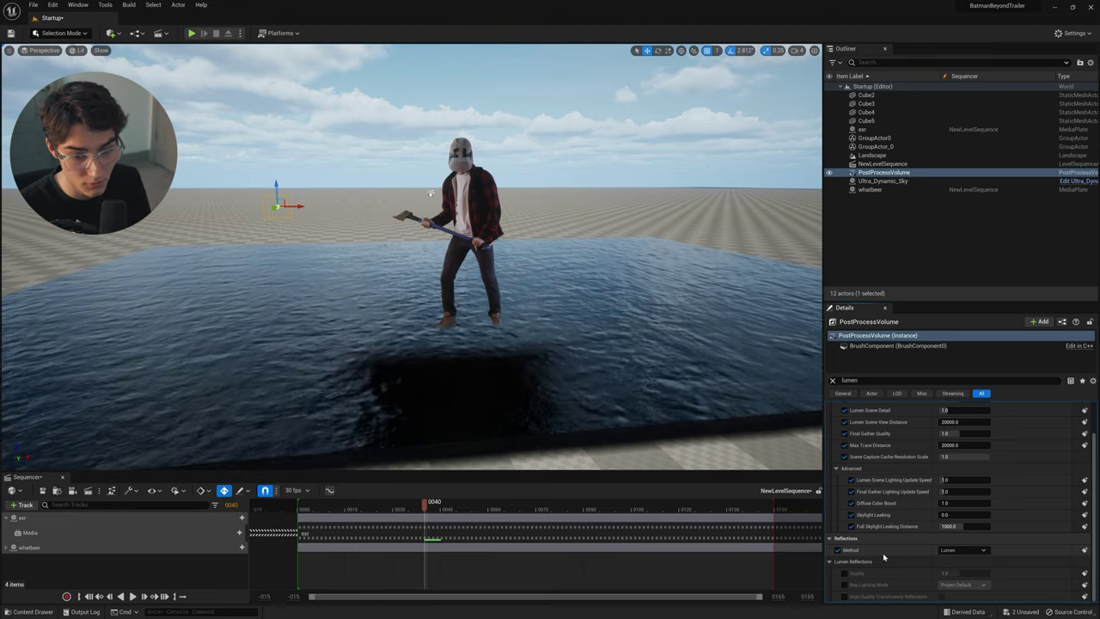
click(844, 573)
click(844, 585)
click(845, 597)
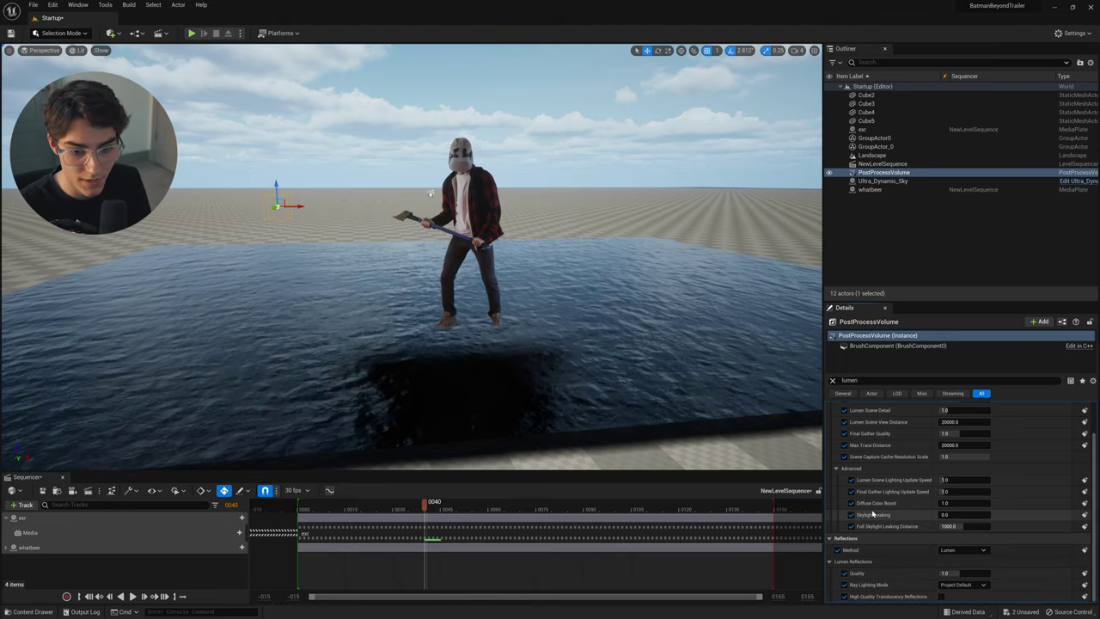
scroll(871, 513, up, 2)
scroll(871, 570, down, 2)
scroll(872, 570, up, 2)
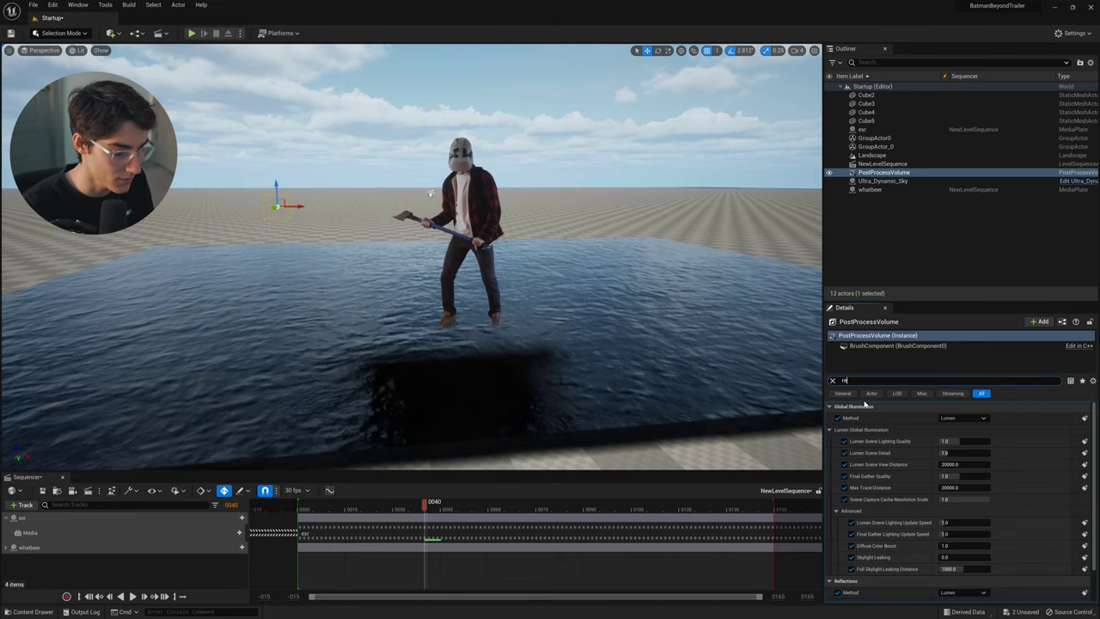
Filter the volume's settings for "reflections" and enable every Screen Space Reflections and Ray Tracing Reflections override
text(flections)
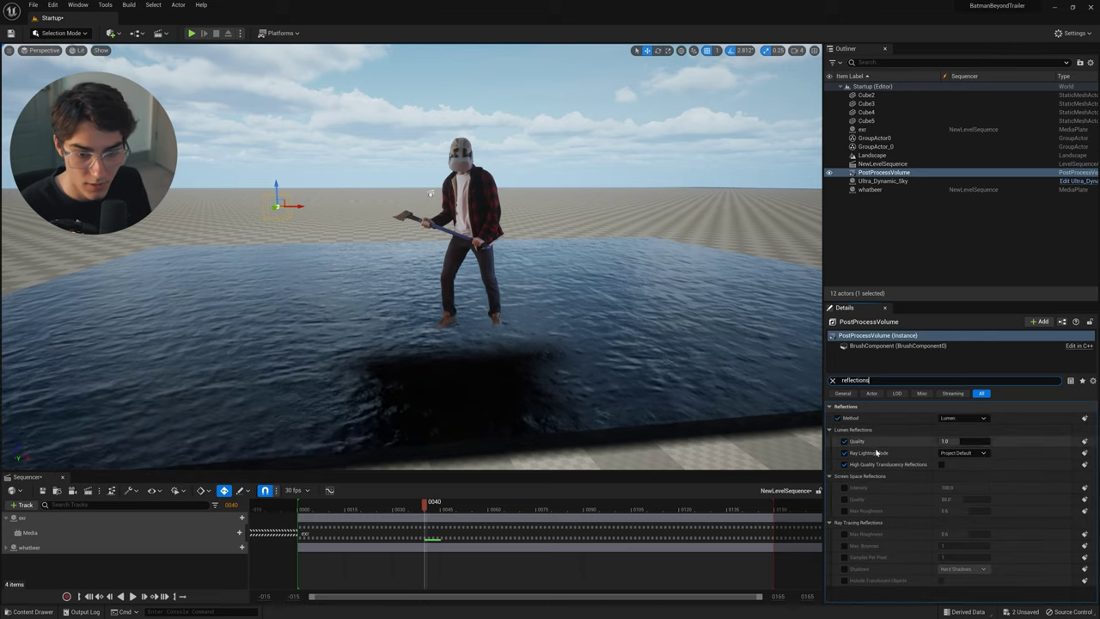
click(844, 488)
click(845, 500)
click(845, 511)
click(844, 534)
click(844, 545)
click(843, 556)
click(843, 568)
click(844, 580)
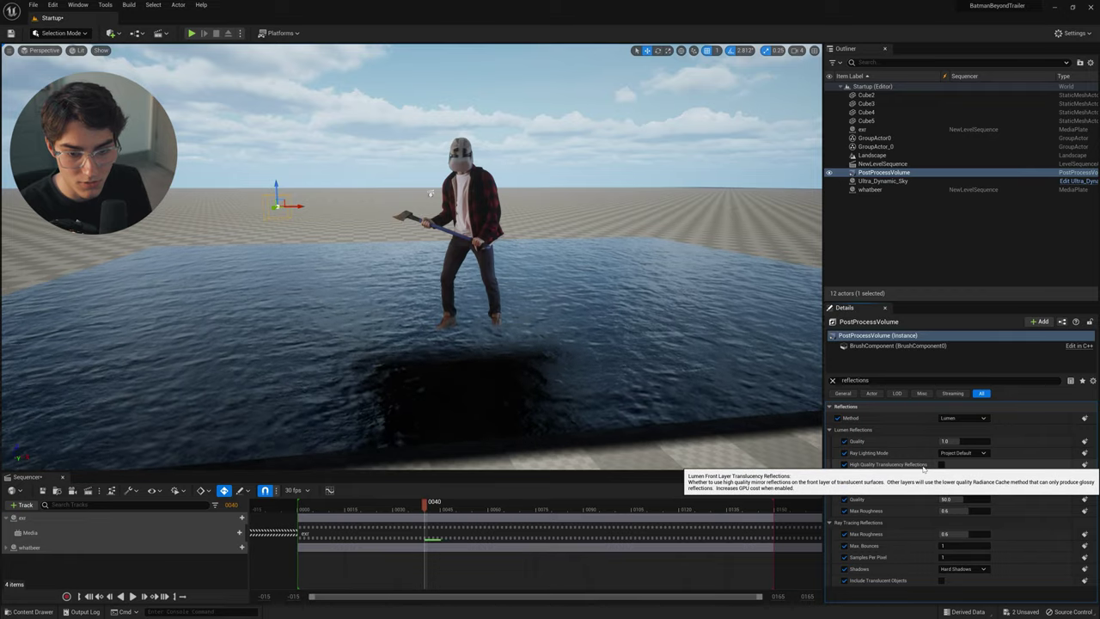
Scrub the sequence to frame 36 and turn on High Quality Translucency Reflections, viewing the whatbeer plate's reflection in the water
right_drag(515, 297, 468, 322)
right_drag(503, 160, 429, 184)
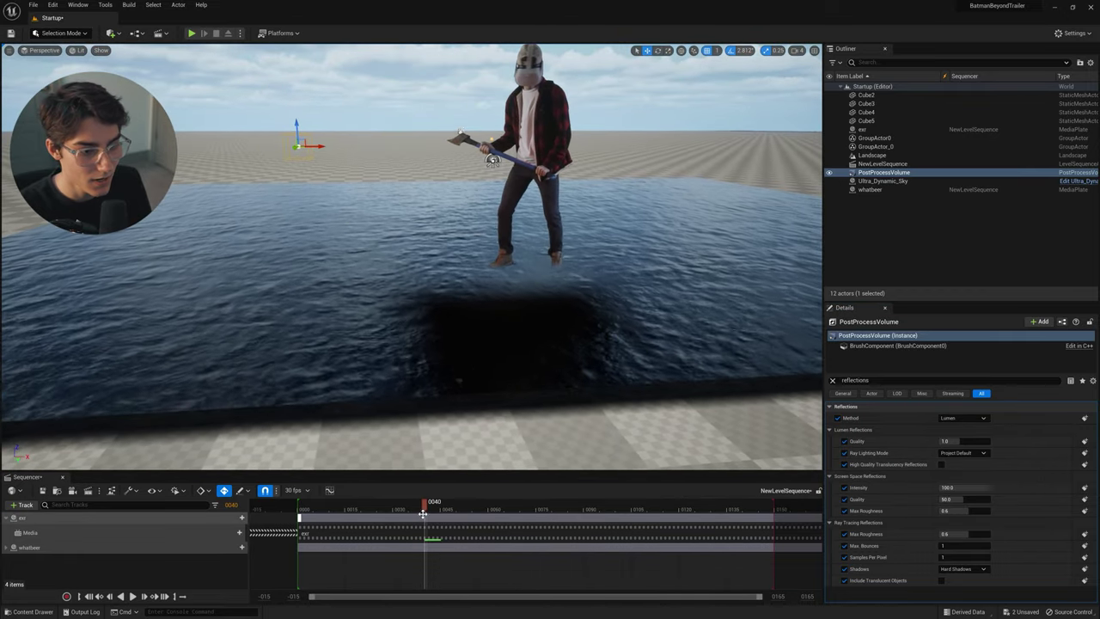
drag(386, 511, 411, 504)
right_drag(435, 344, 529, 370)
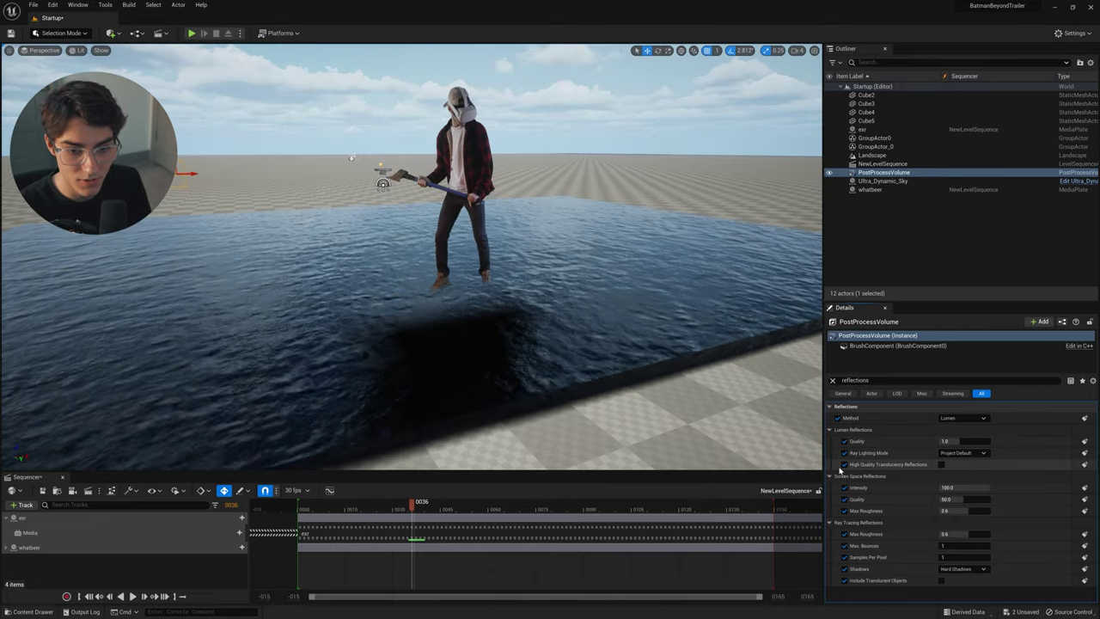
click(941, 465)
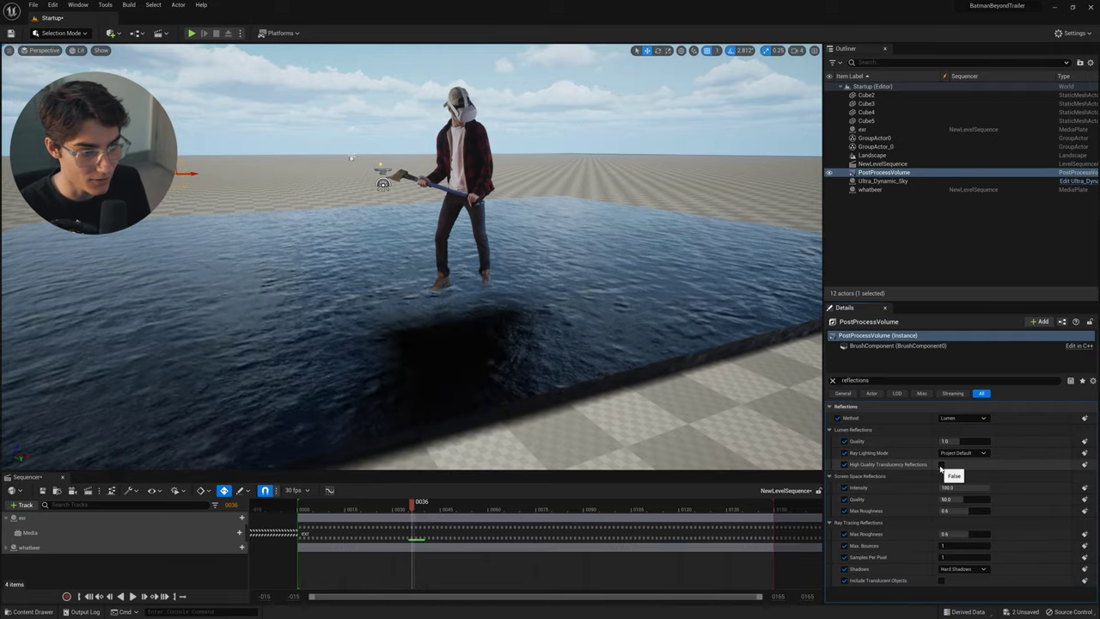
right_drag(486, 285, 504, 257)
key(q)
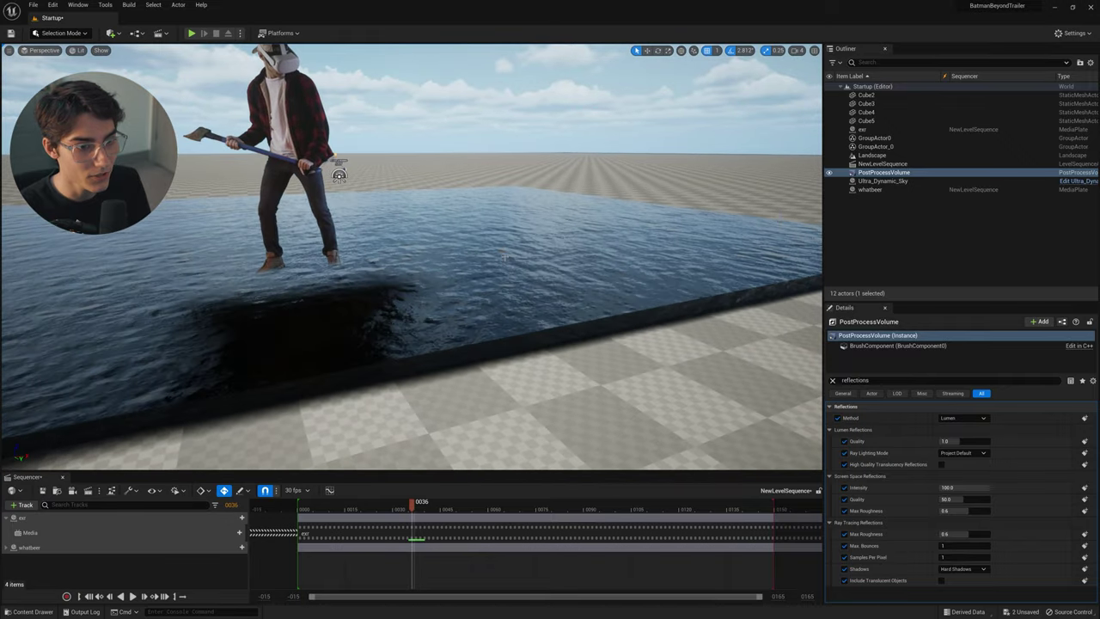
key(w)
right_drag(538, 223, 539, 216)
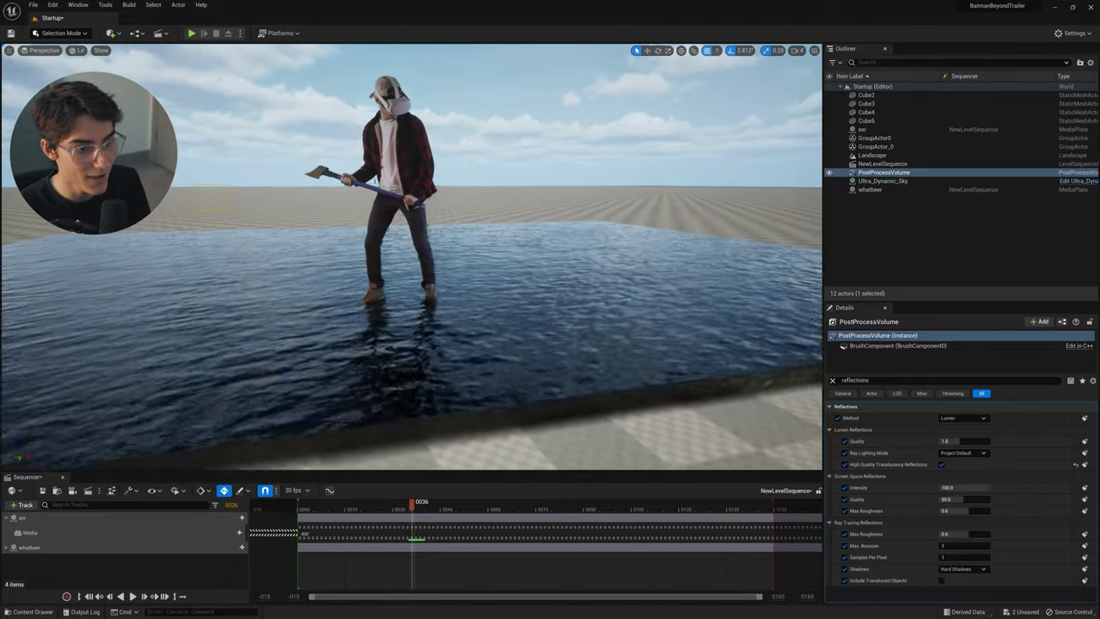
Examine the city video plate's reflection in the water from several distances while scrubbing the sequence back to frame 16
click(442, 233)
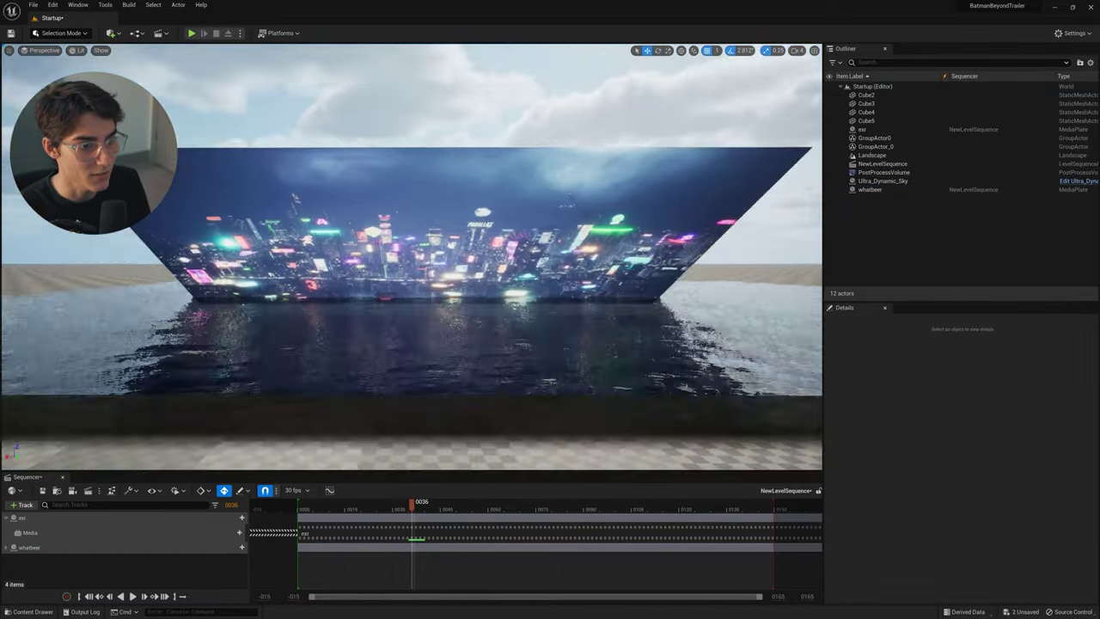
key(w)
key(s)
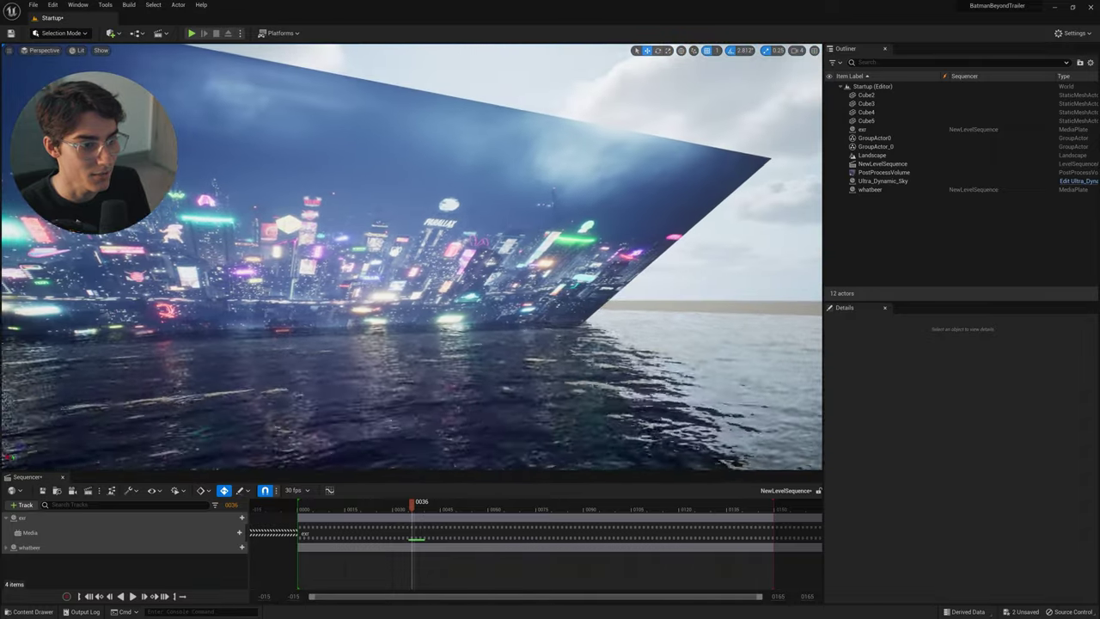
key(s)
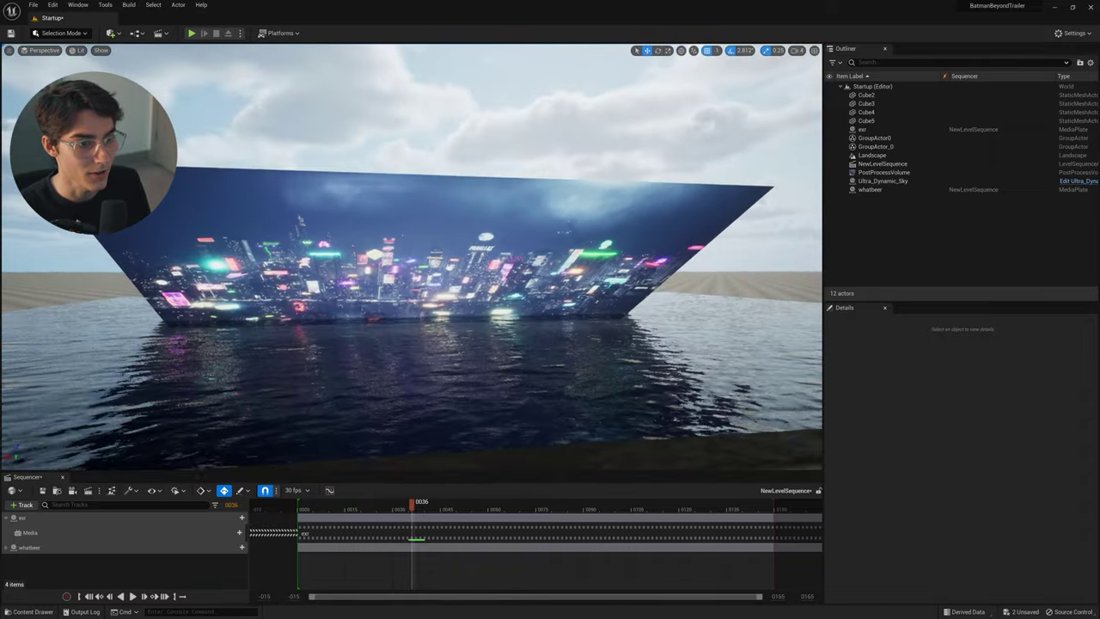
key(w)
key(s)
key(w)
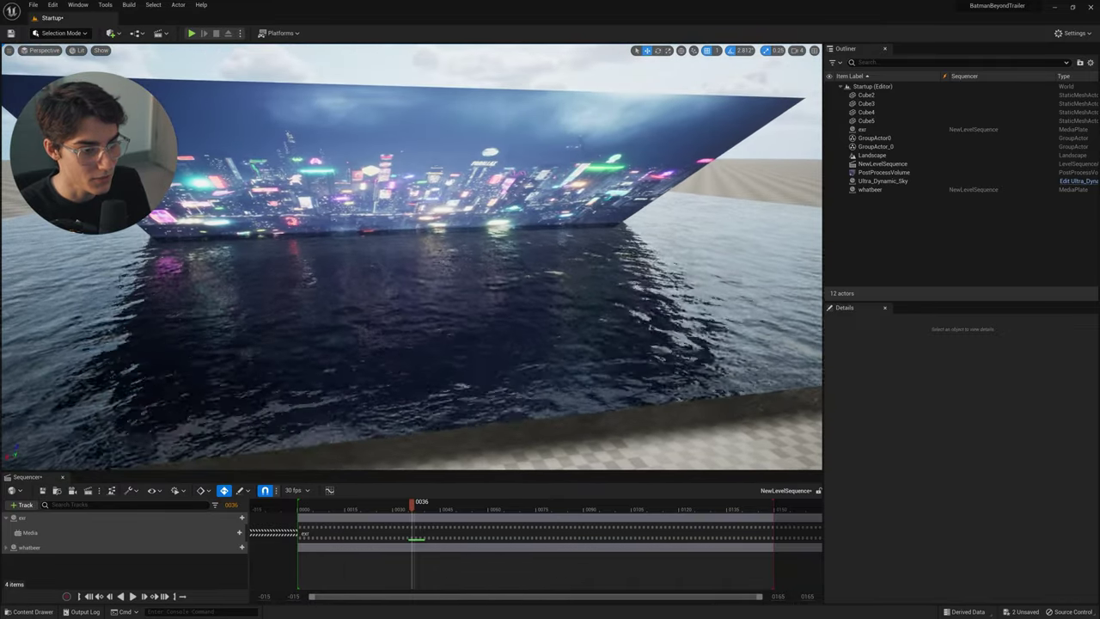
key(s)
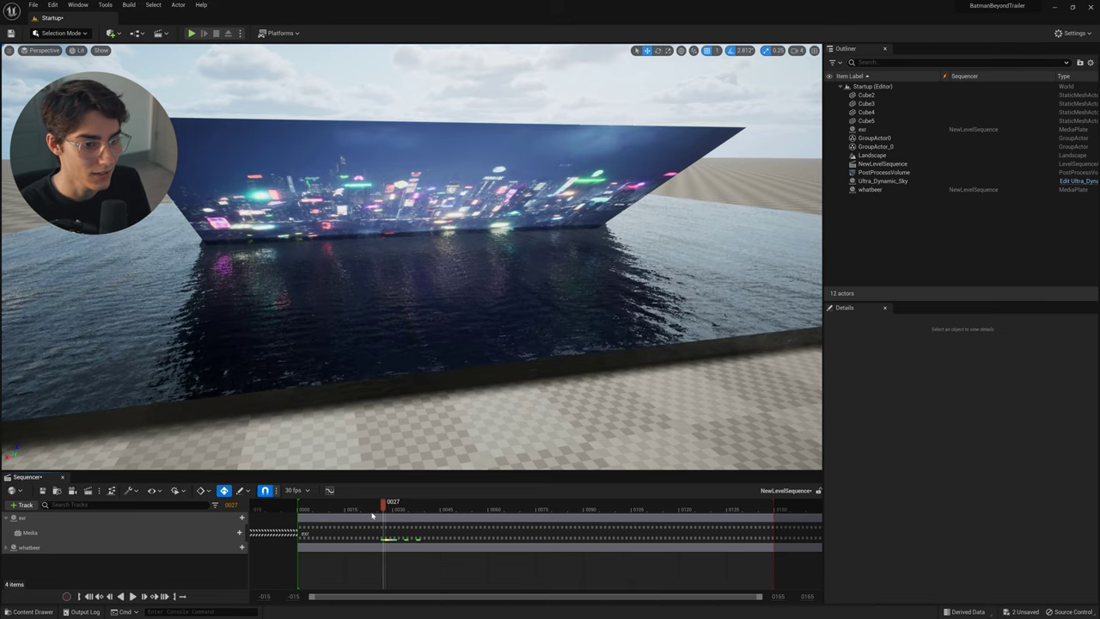
drag(381, 515, 348, 522)
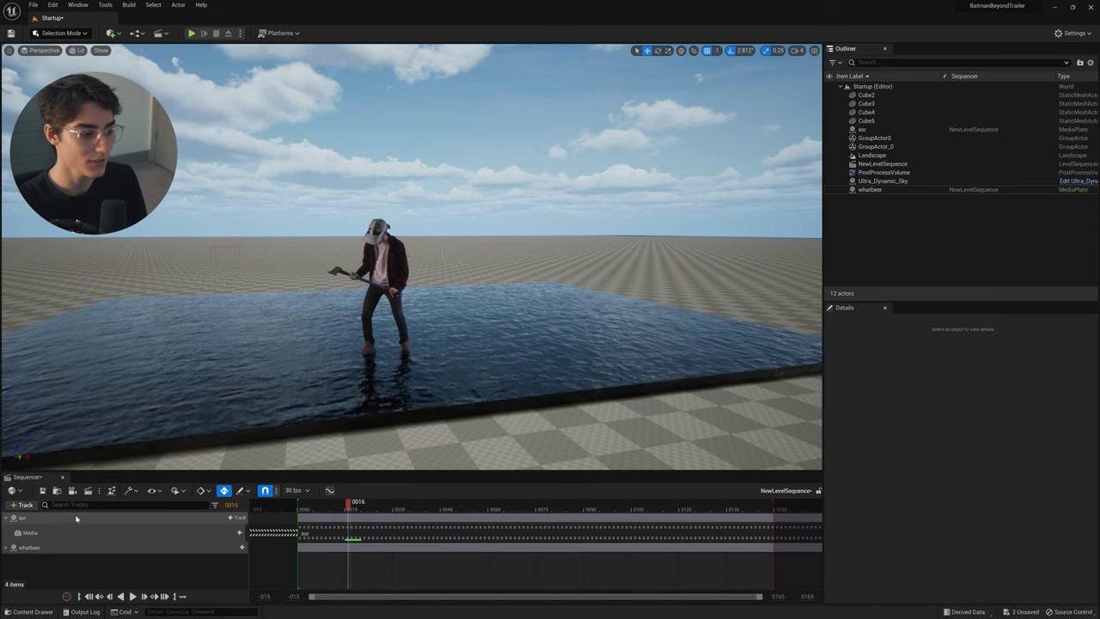
Mute the exr media plate's track in Sequencer
right_click(75, 517)
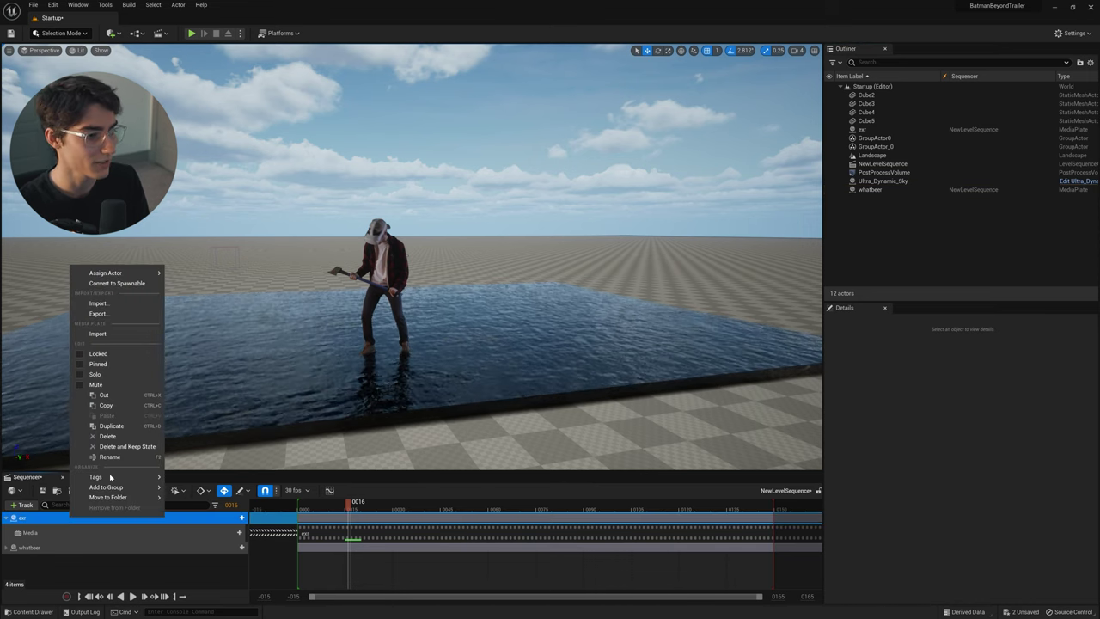
click(83, 389)
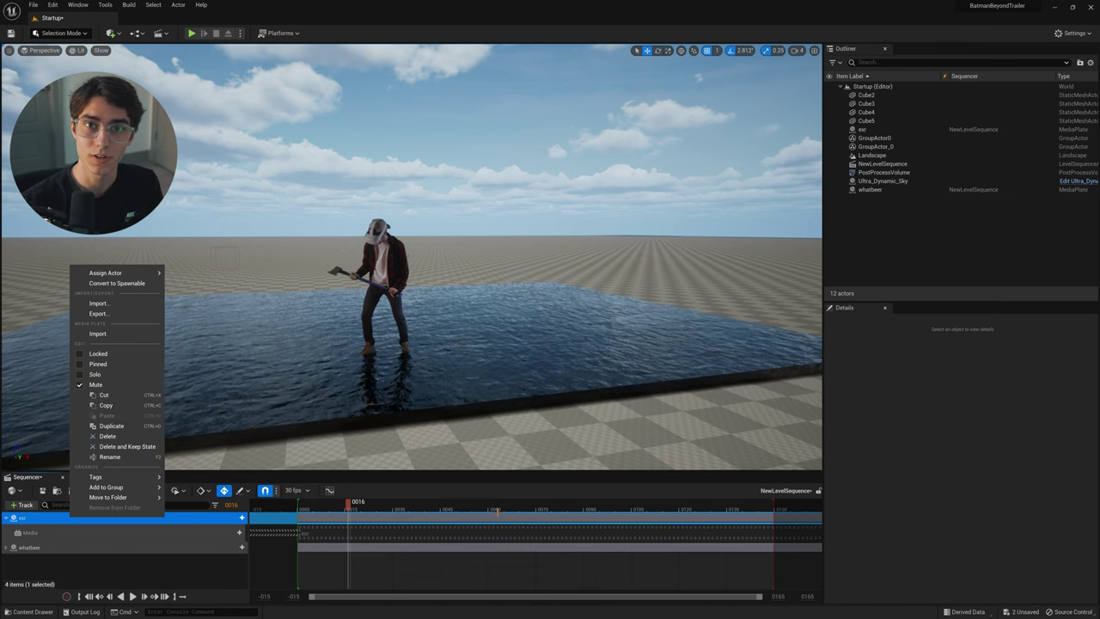